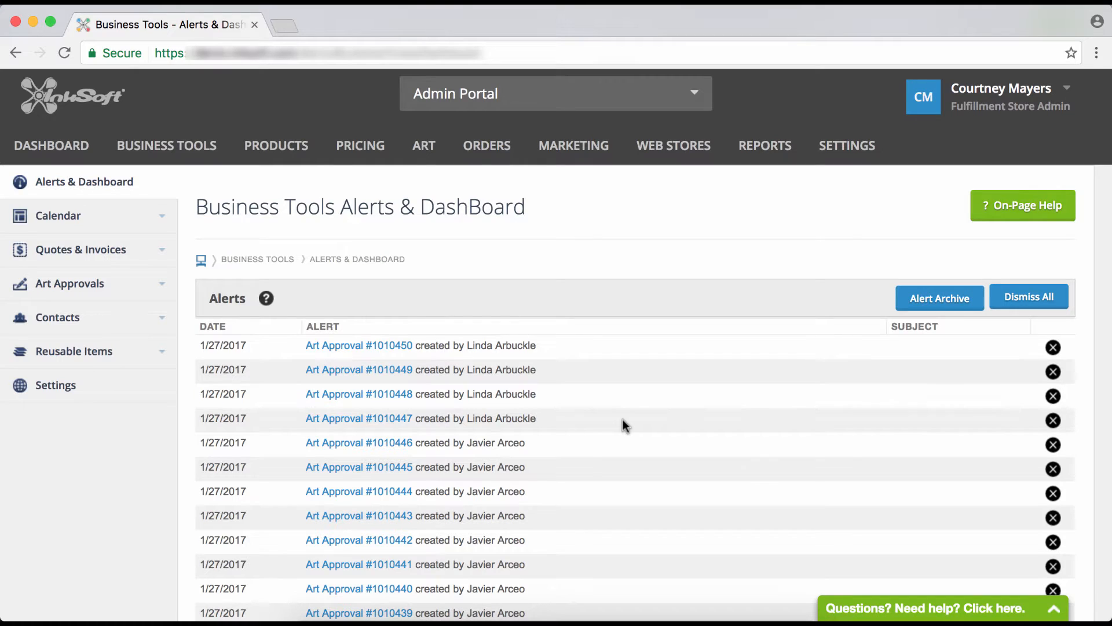
Step: Open the settings page of the Business Tools area
{"action": "mouse_move", "coordinate": [171, 152]}
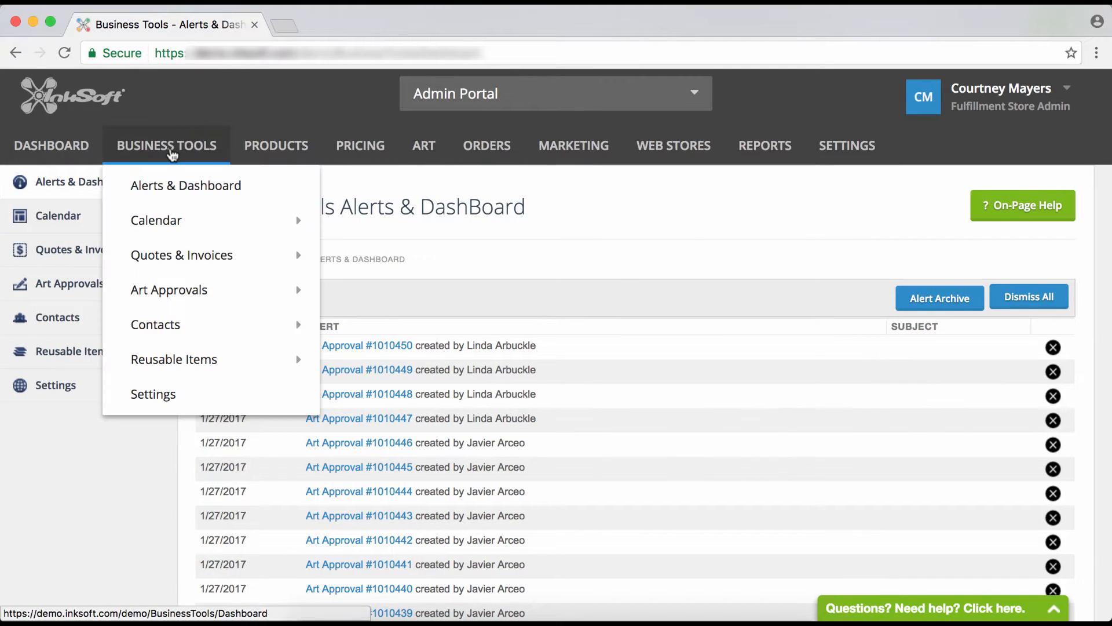
{"action": "mouse_move", "coordinate": [206, 255]}
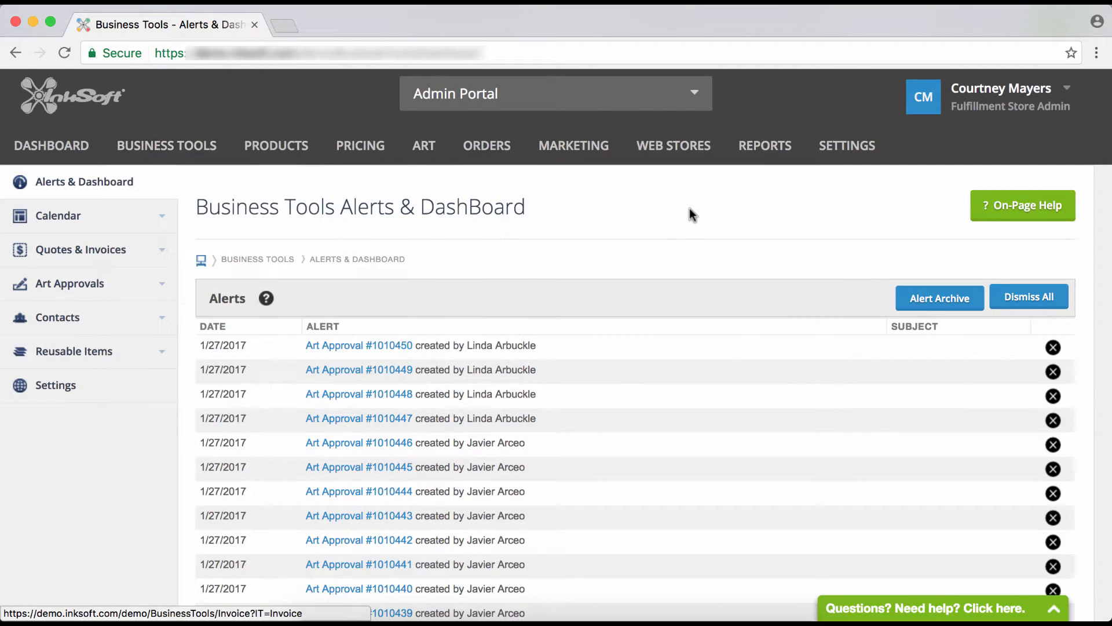
{"action": "scroll", "coordinate": [690, 210], "scroll_direction": "down", "scroll_amount": 1}
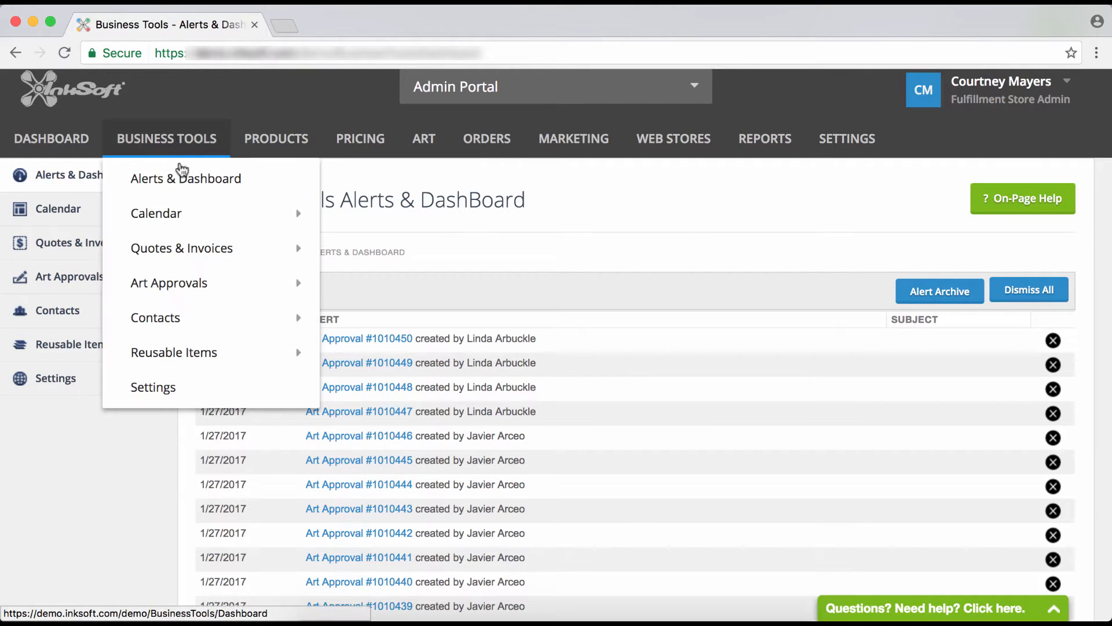
{"action": "left_click", "coordinate": [154, 389]}
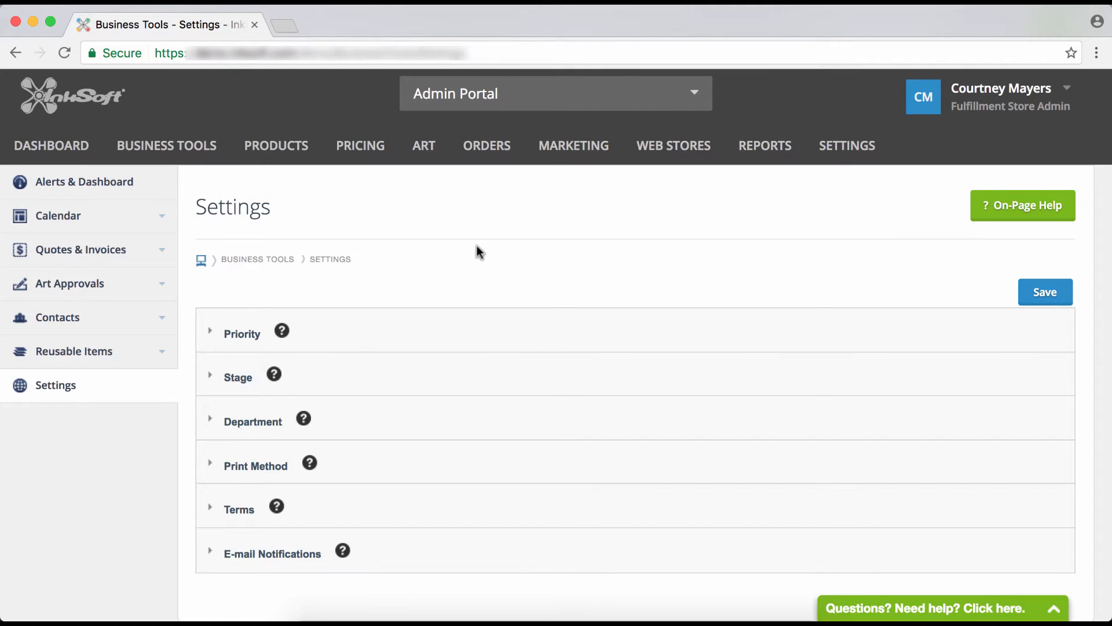
Step: Review the Stage and Department setting lists, collapsing each section when done
{"action": "left_click", "coordinate": [238, 382]}
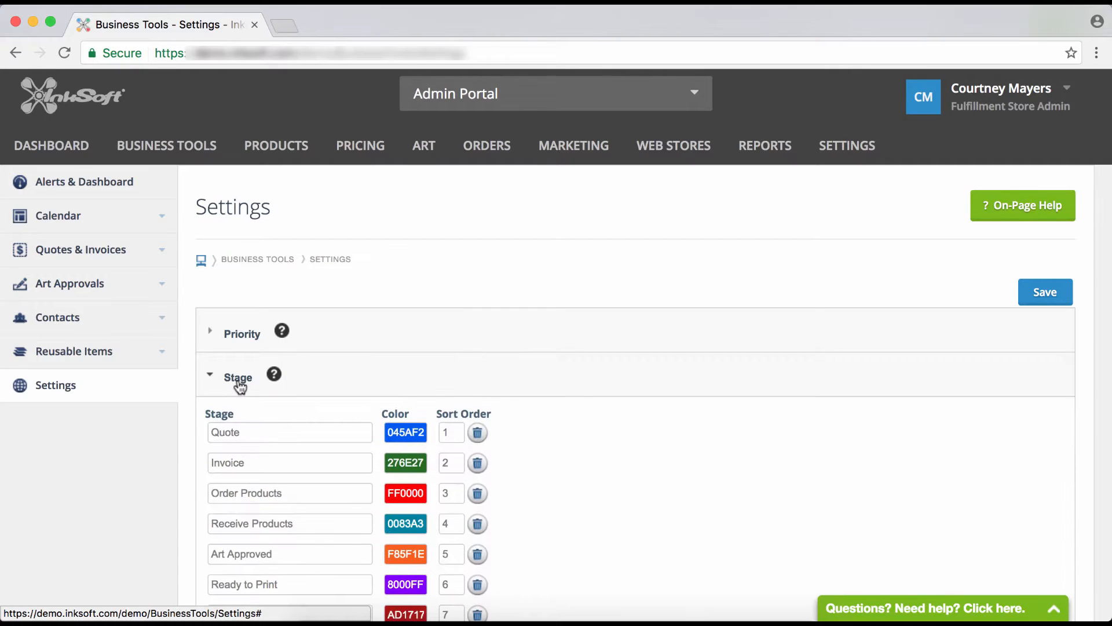
{"action": "scroll", "coordinate": [240, 387], "scroll_direction": "down", "scroll_amount": 1}
{"action": "left_click", "coordinate": [239, 363]}
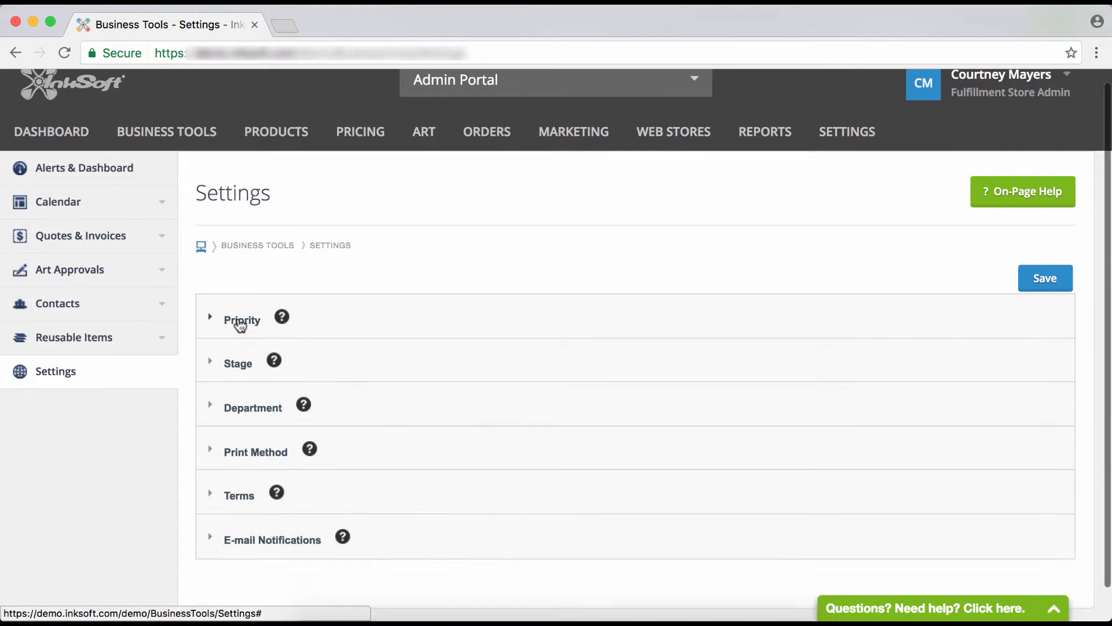
{"action": "left_click", "coordinate": [290, 405]}
{"action": "scroll", "coordinate": [303, 324], "scroll_direction": "down", "scroll_amount": 5}
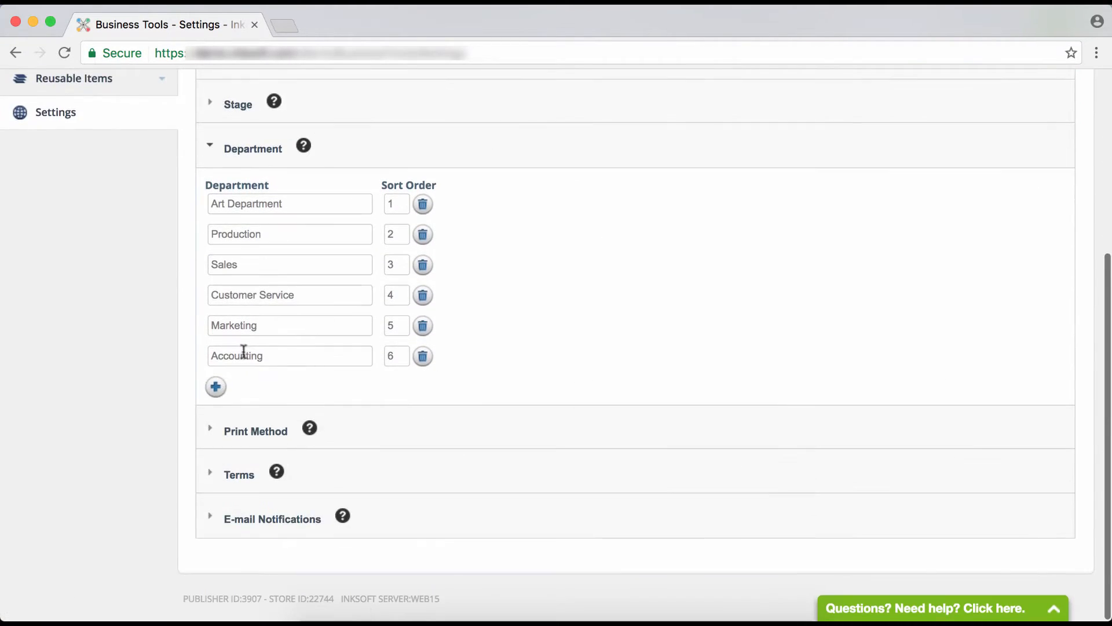
{"action": "left_click", "coordinate": [259, 110]}
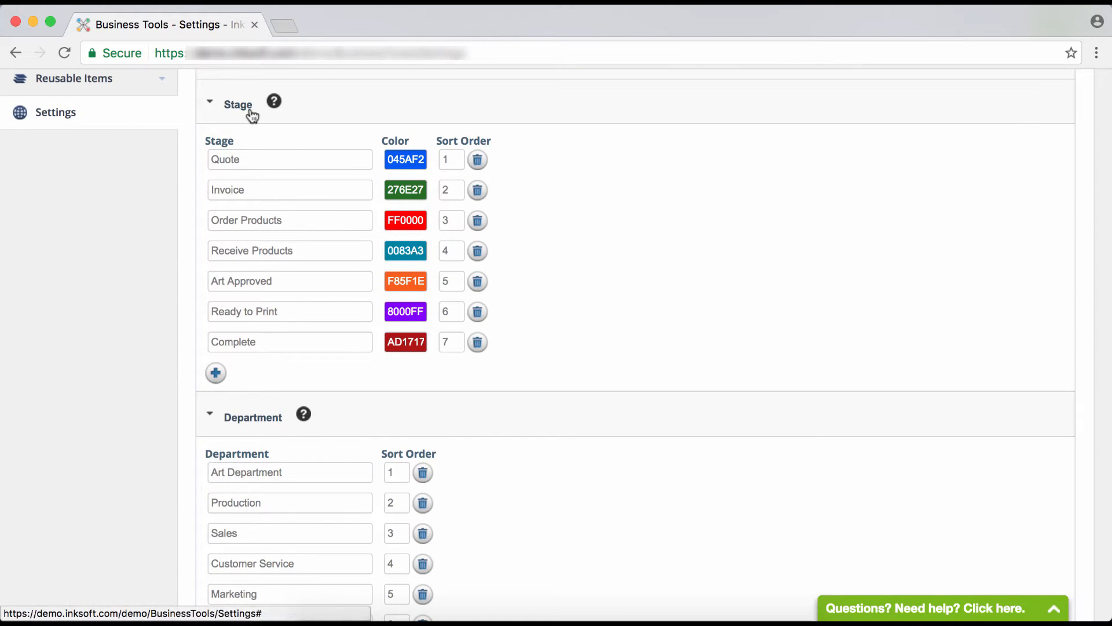
{"action": "left_click", "coordinate": [252, 115]}
{"action": "left_click", "coordinate": [250, 152]}
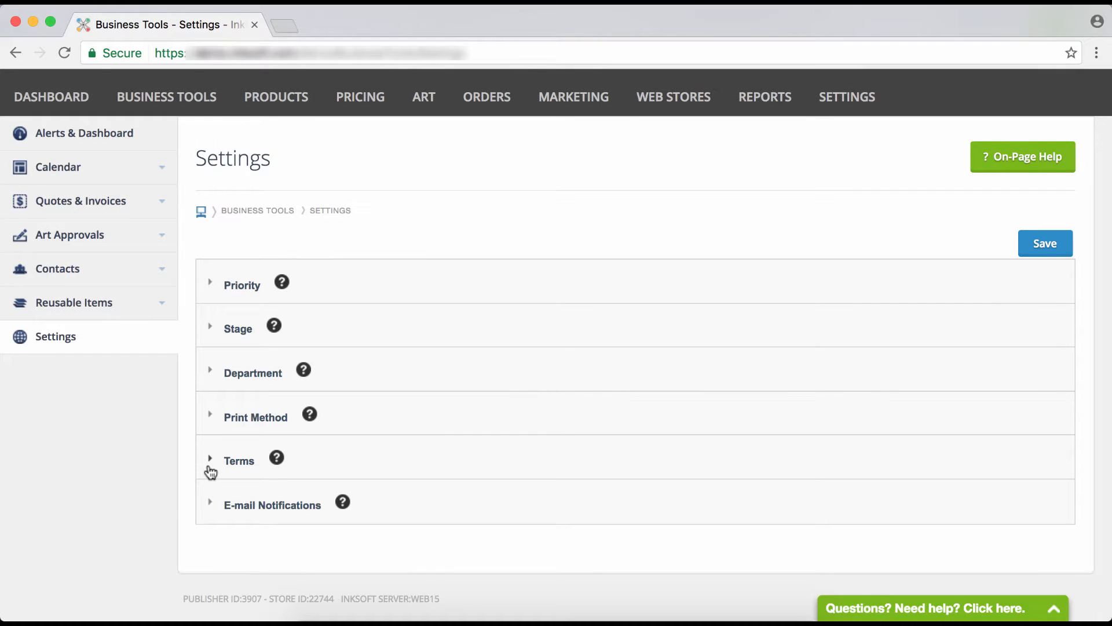
Step: Review the default art approval terms and the default quote and invoice terms
{"action": "left_click", "coordinate": [239, 462]}
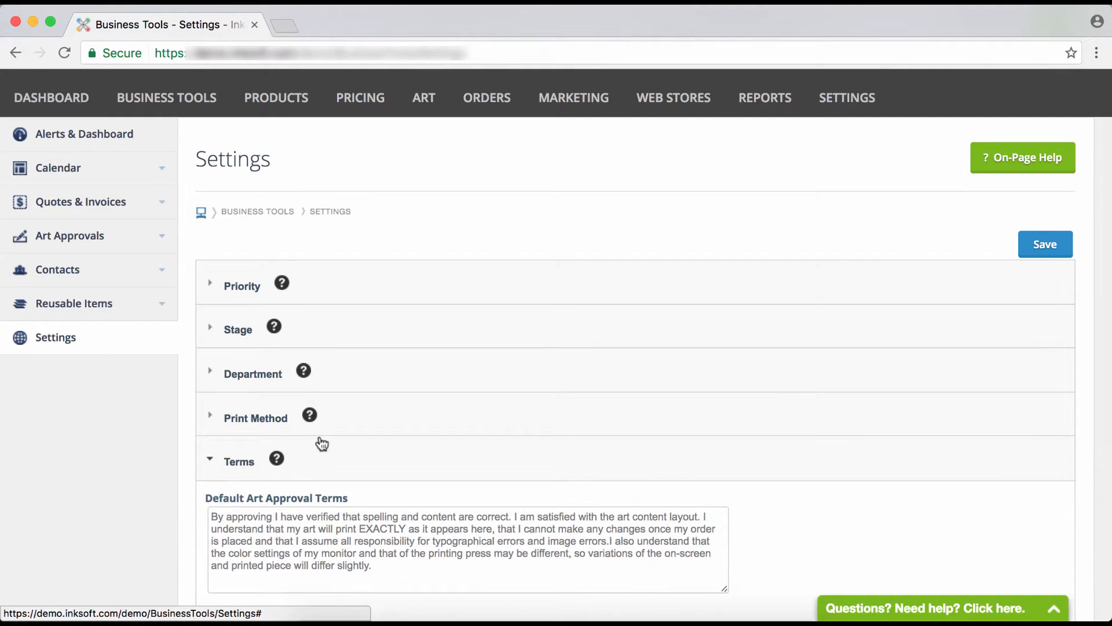
{"action": "scroll", "coordinate": [322, 444], "scroll_direction": "down", "scroll_amount": 5}
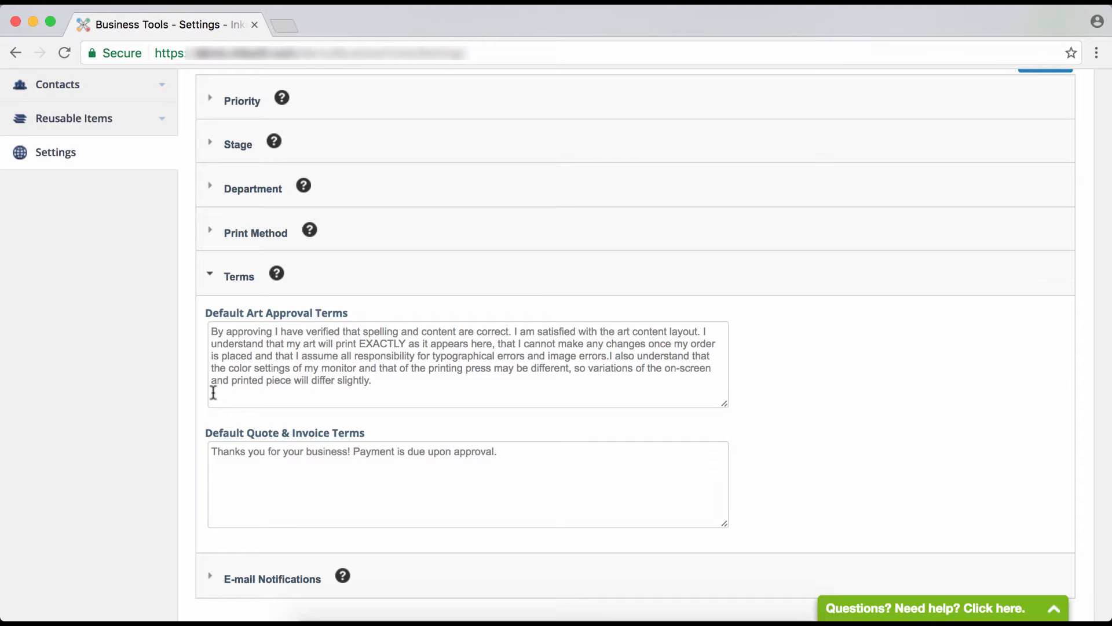
{"action": "left_click", "coordinate": [219, 277]}
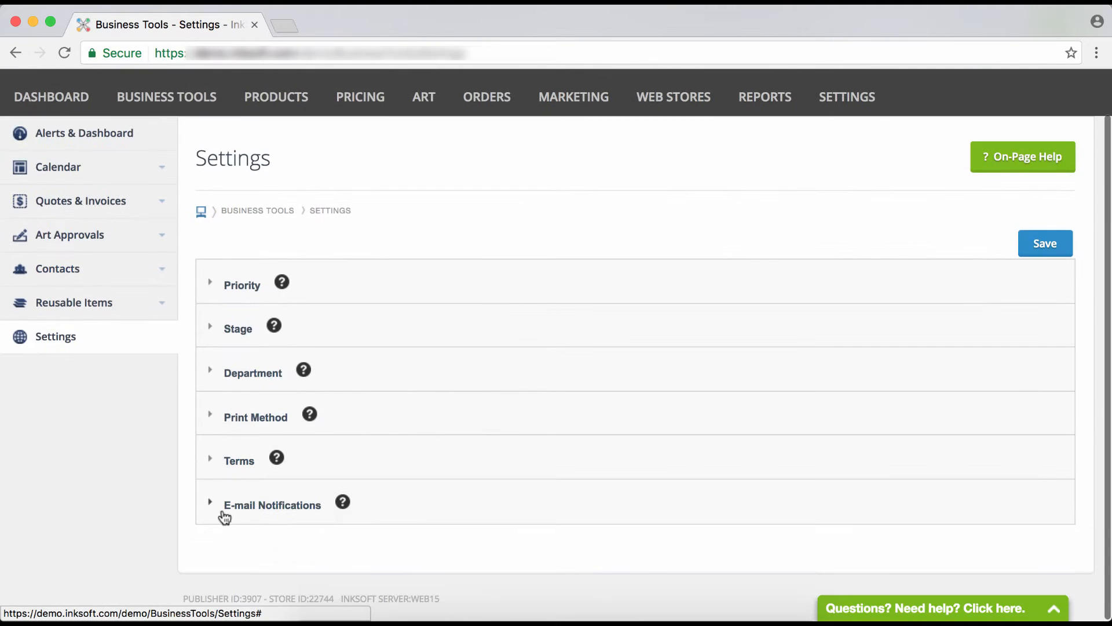
Step: Enter the comma-separated placeholder "email,email" as the Art Approved recipients under E-mail Notifications
{"action": "left_click", "coordinate": [284, 513]}
{"action": "scroll", "coordinate": [284, 514], "scroll_direction": "down", "scroll_amount": 3}
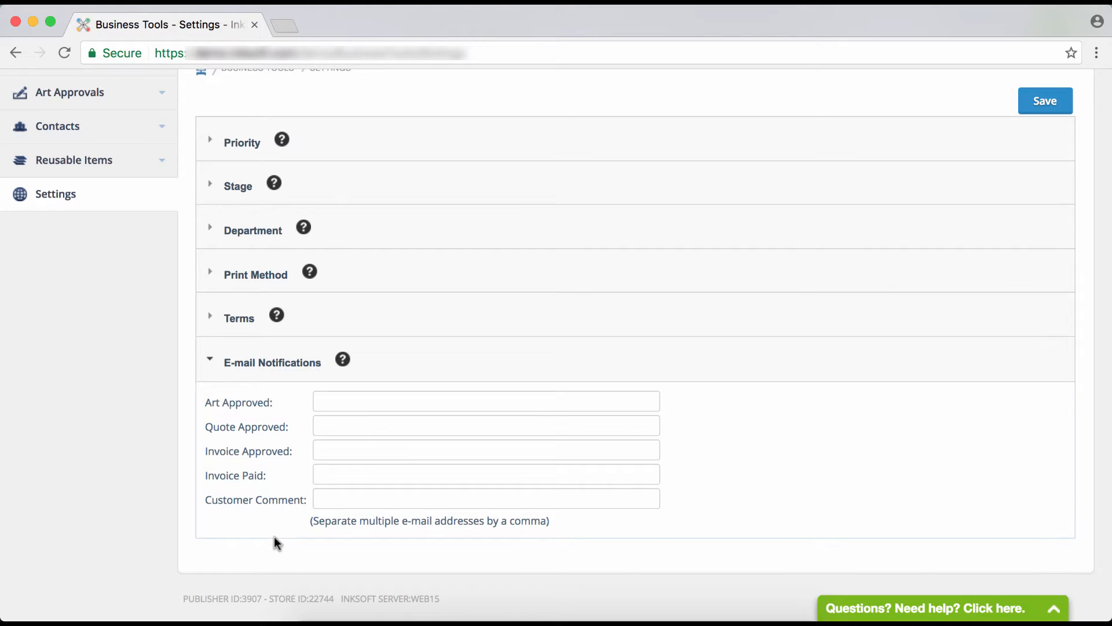
{"action": "left_click", "coordinate": [351, 401]}
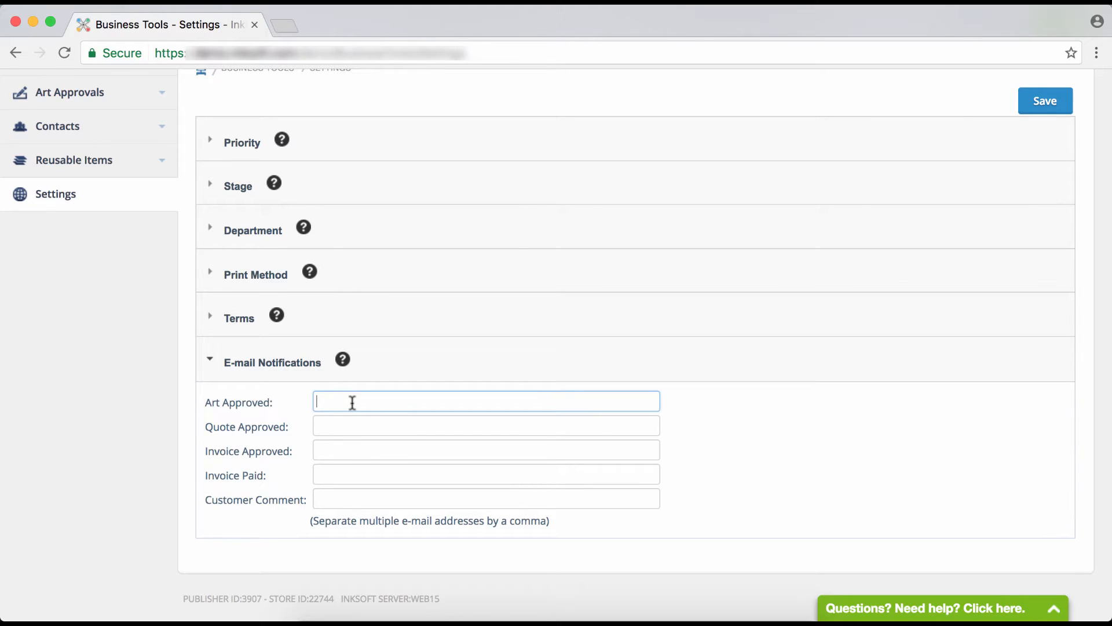
{"action": "type", "text": "email,email"}
{"action": "scroll", "coordinate": [359, 399], "scroll_direction": "up", "scroll_amount": 1}
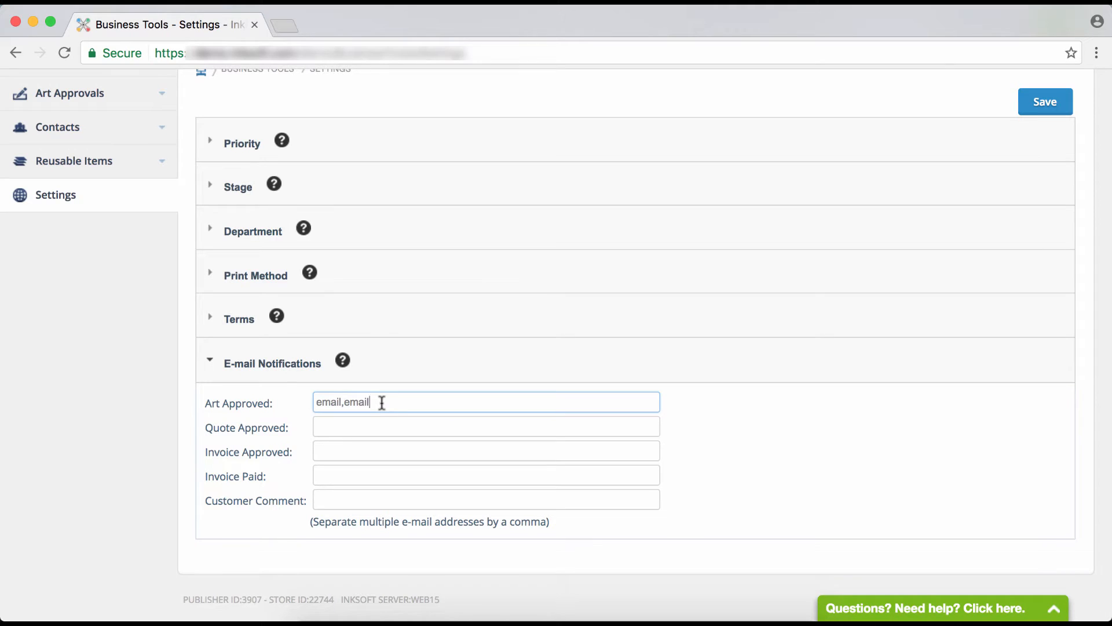
Step: Clear the placeholder Art Approved recipients and collapse the E-mail Notifications section
{"action": "triple_click", "coordinate": [382, 402]}
{"action": "key", "text": "BackSpace"}
{"action": "scroll", "coordinate": [341, 521], "scroll_direction": "down", "scroll_amount": 1}
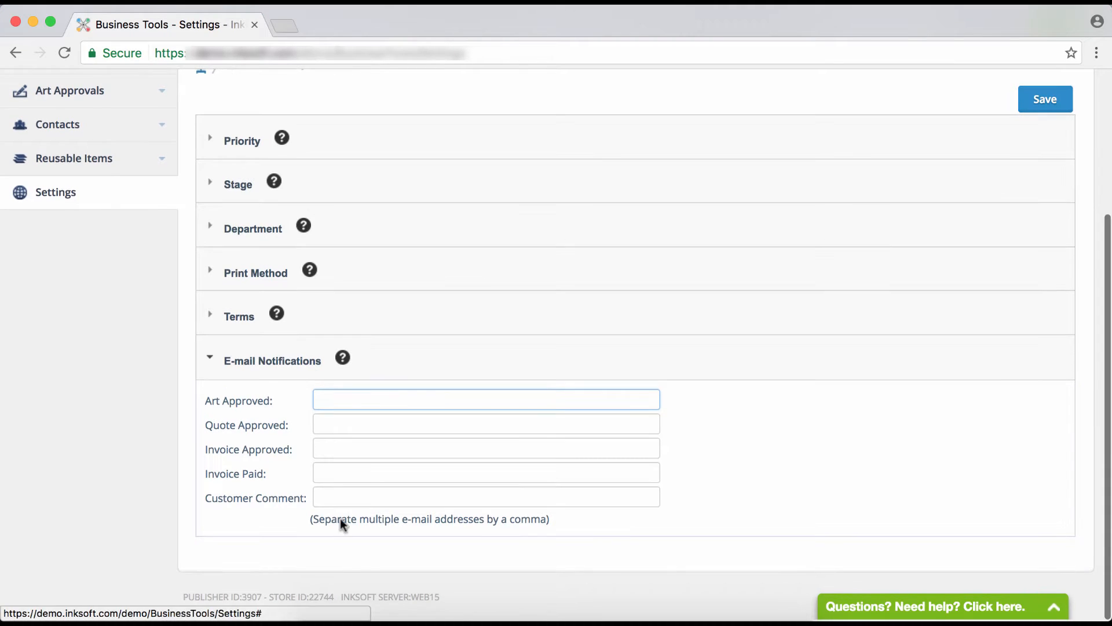
{"action": "scroll", "coordinate": [348, 498], "scroll_direction": "up", "scroll_amount": 1}
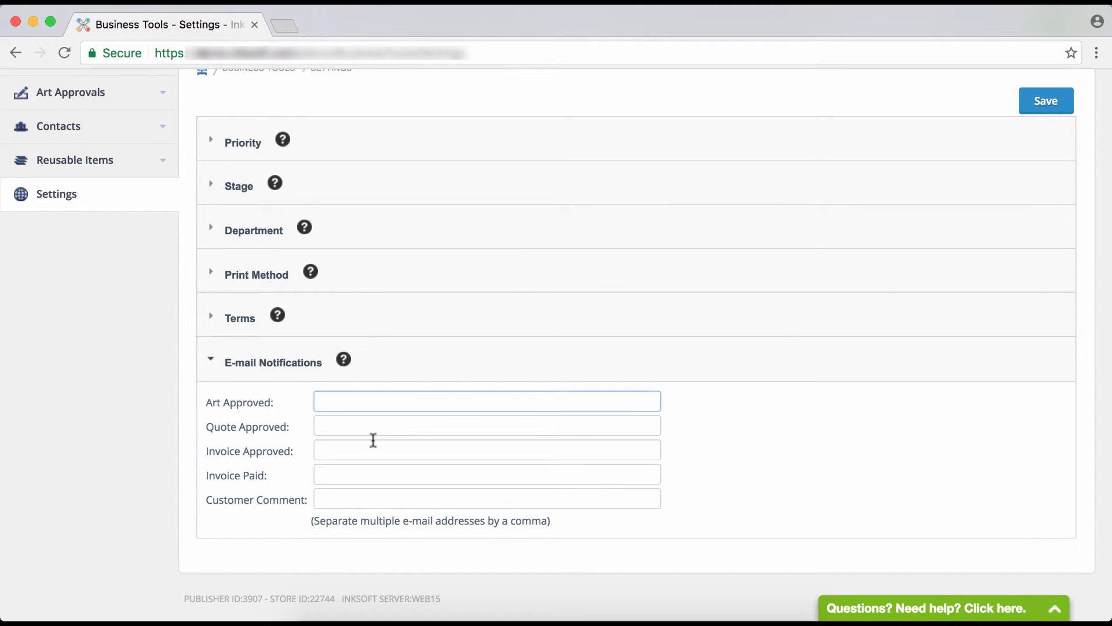
{"action": "scroll", "coordinate": [377, 397], "scroll_direction": "down", "scroll_amount": 1}
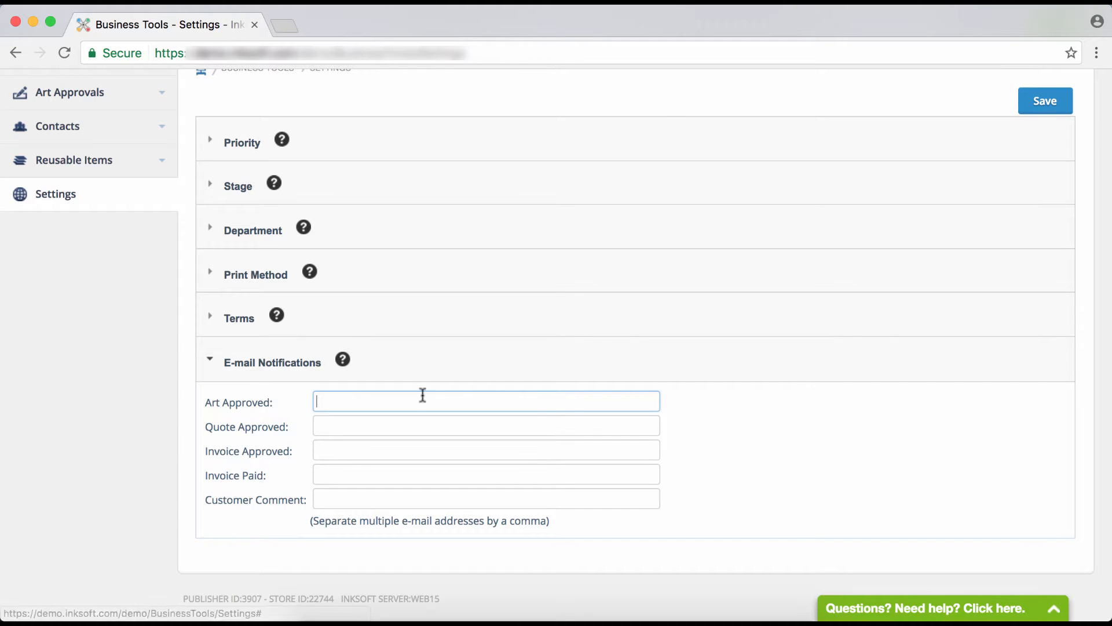
{"action": "left_click", "coordinate": [303, 376]}
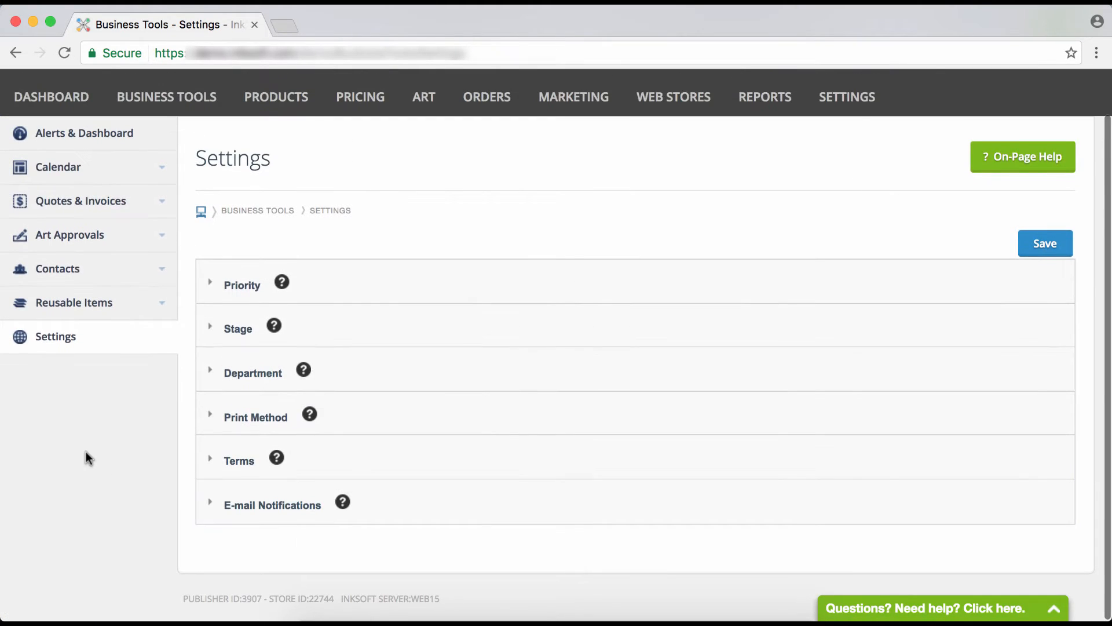
Step: Open the topmost art approval from the Alerts & Dashboard page and review its terms and attachments
{"action": "scroll", "coordinate": [85, 451], "scroll_direction": "up", "scroll_amount": 1}
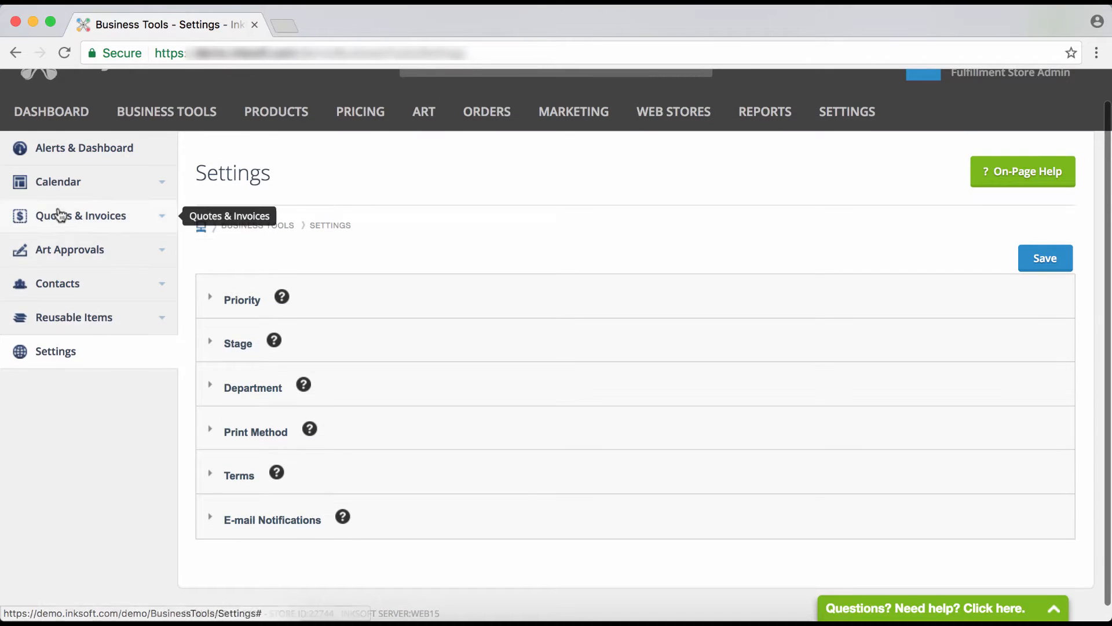
{"action": "left_click", "coordinate": [62, 152]}
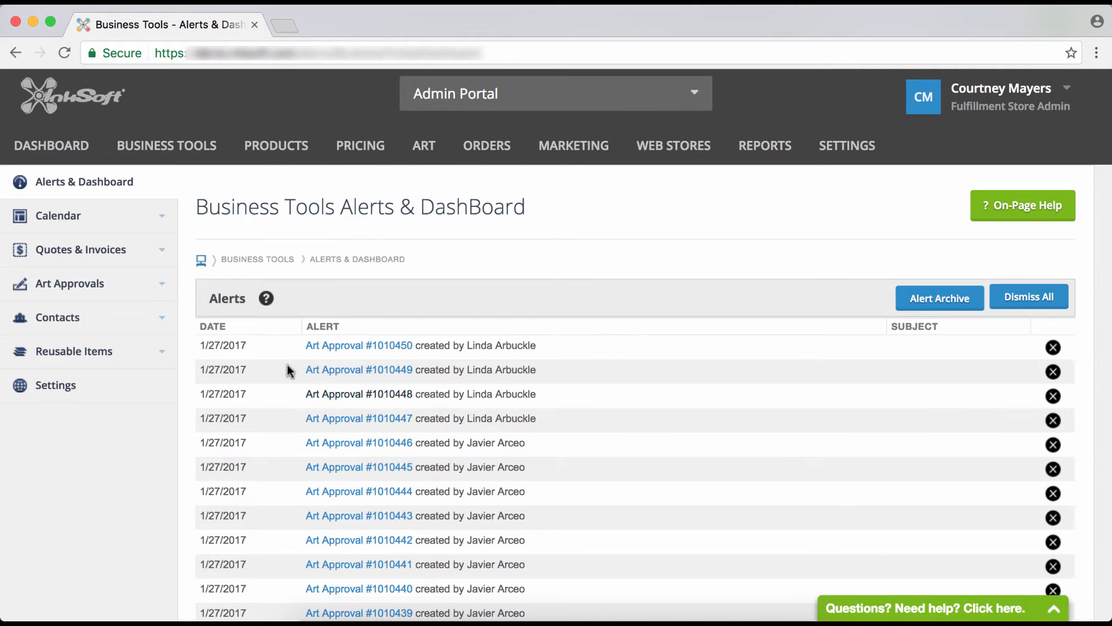
{"action": "left_click", "coordinate": [351, 350]}
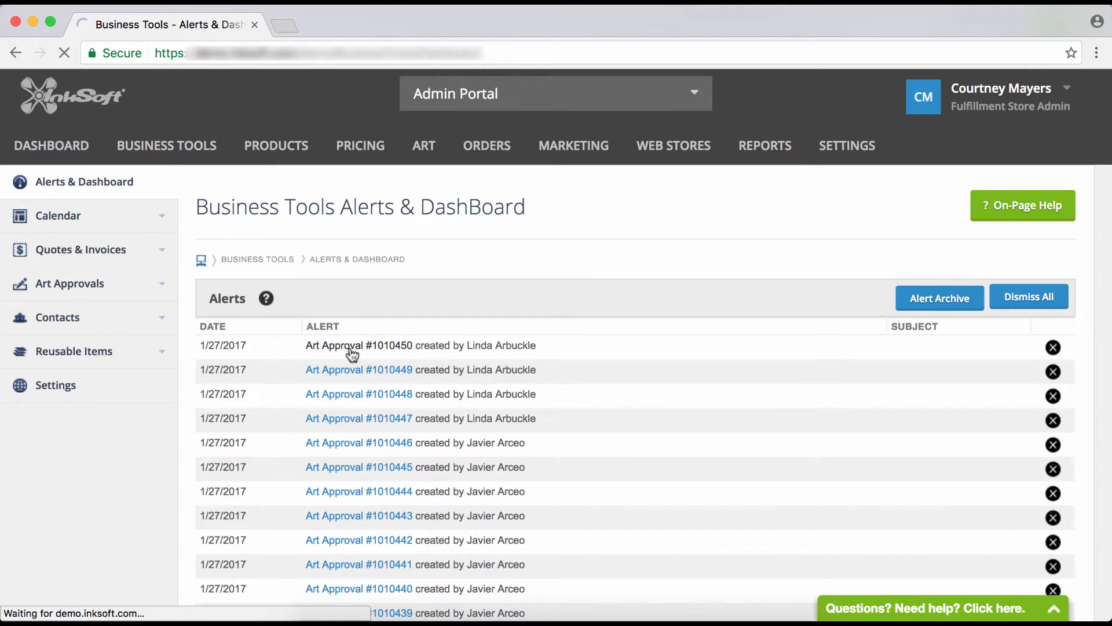
{"action": "scroll", "coordinate": [350, 347], "scroll_direction": "down", "scroll_amount": 2}
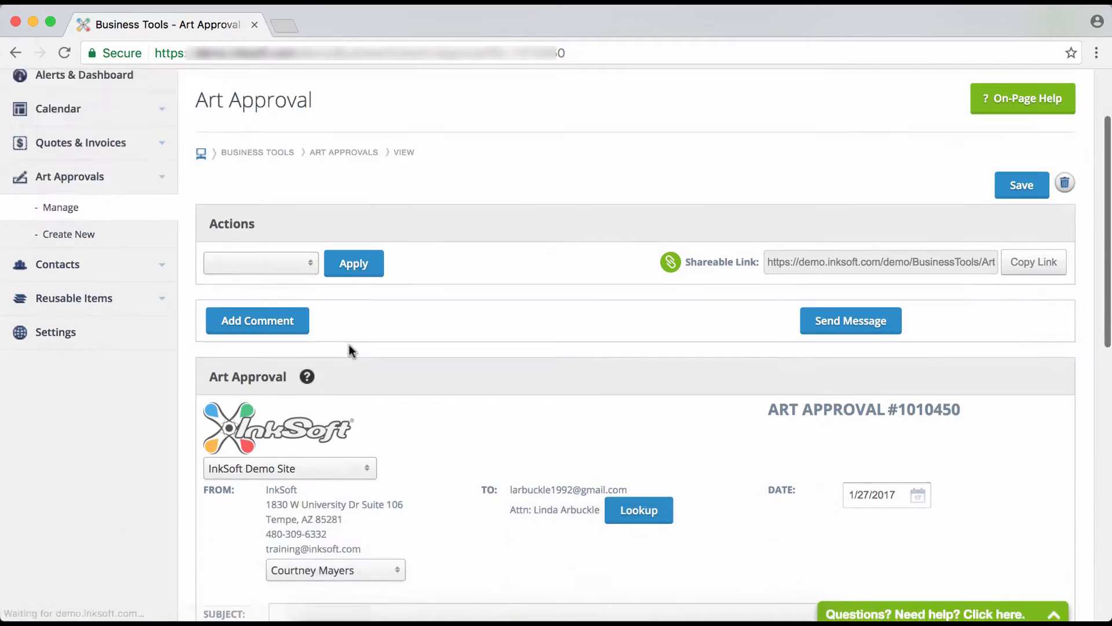
{"action": "scroll", "coordinate": [347, 343], "scroll_direction": "down", "scroll_amount": 8}
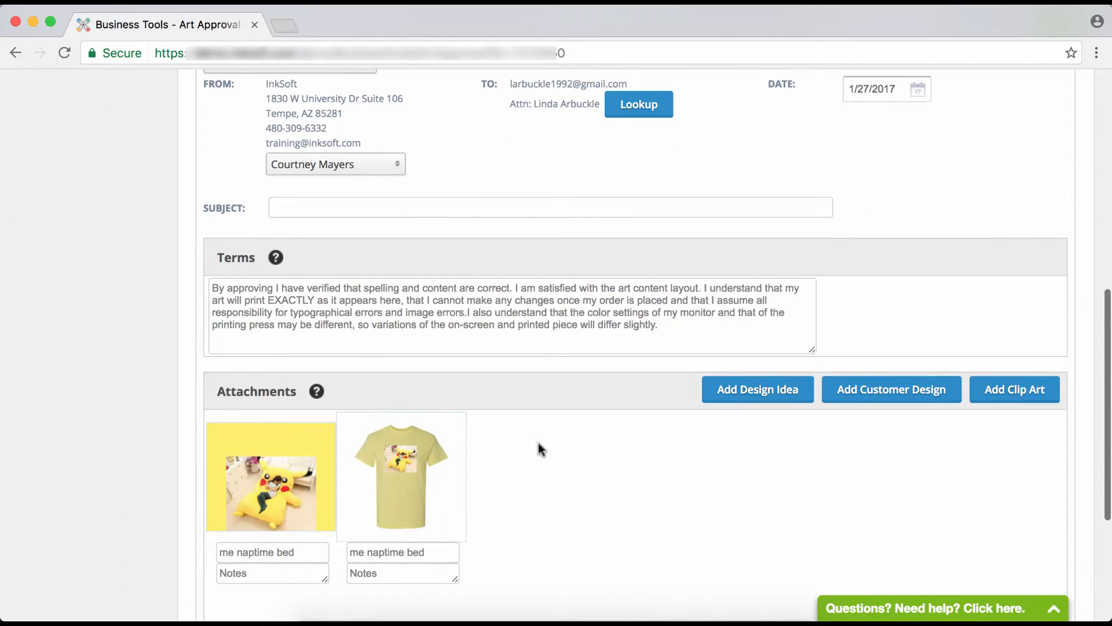
Step: Create a quote from the open art approval by applying the Create Quote action
{"action": "scroll", "coordinate": [572, 463], "scroll_direction": "up", "scroll_amount": 5}
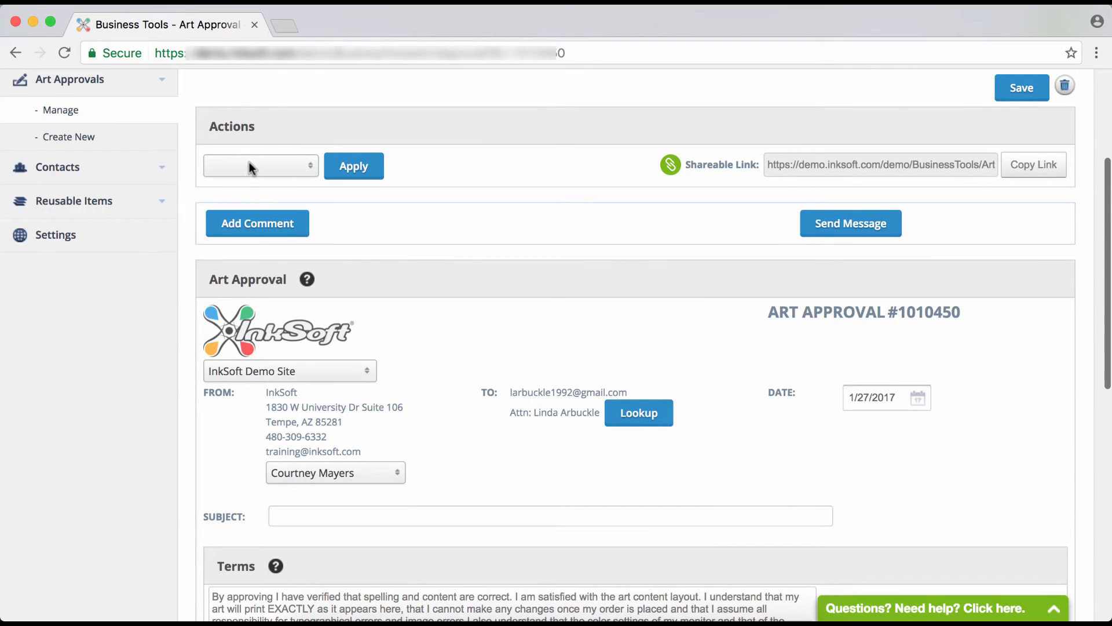
{"action": "left_click", "coordinate": [249, 167]}
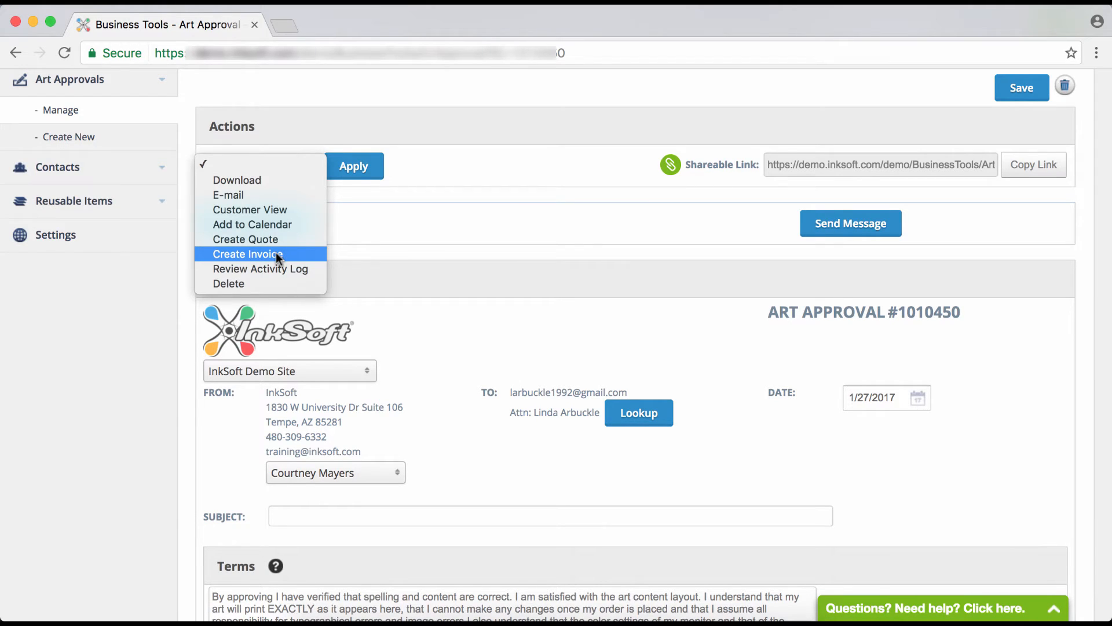
{"action": "left_click", "coordinate": [238, 239]}
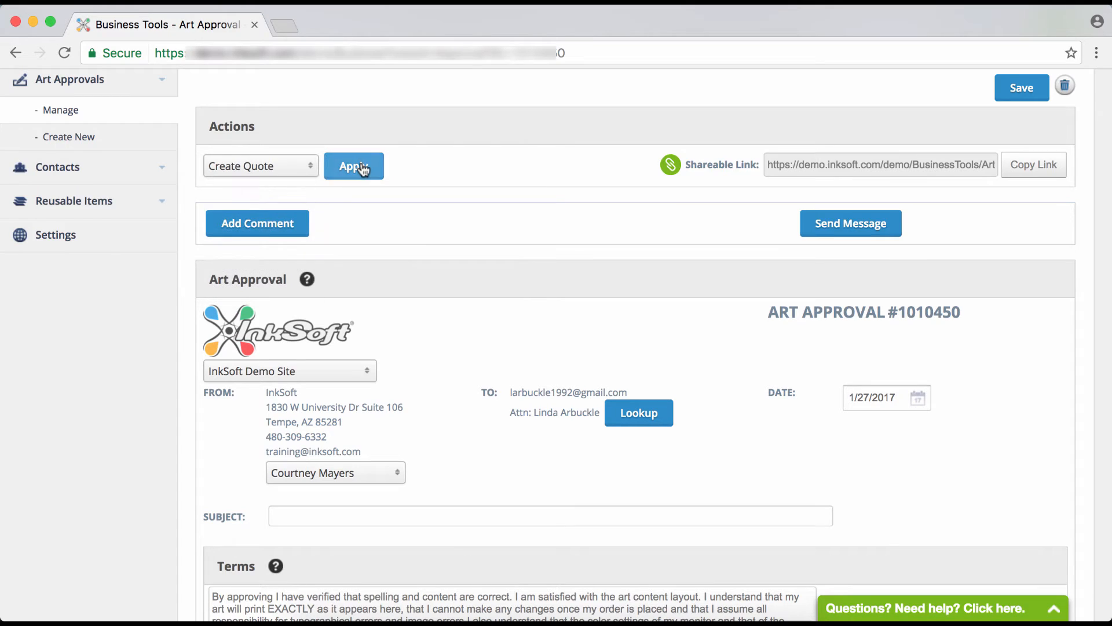
{"action": "left_click", "coordinate": [362, 168]}
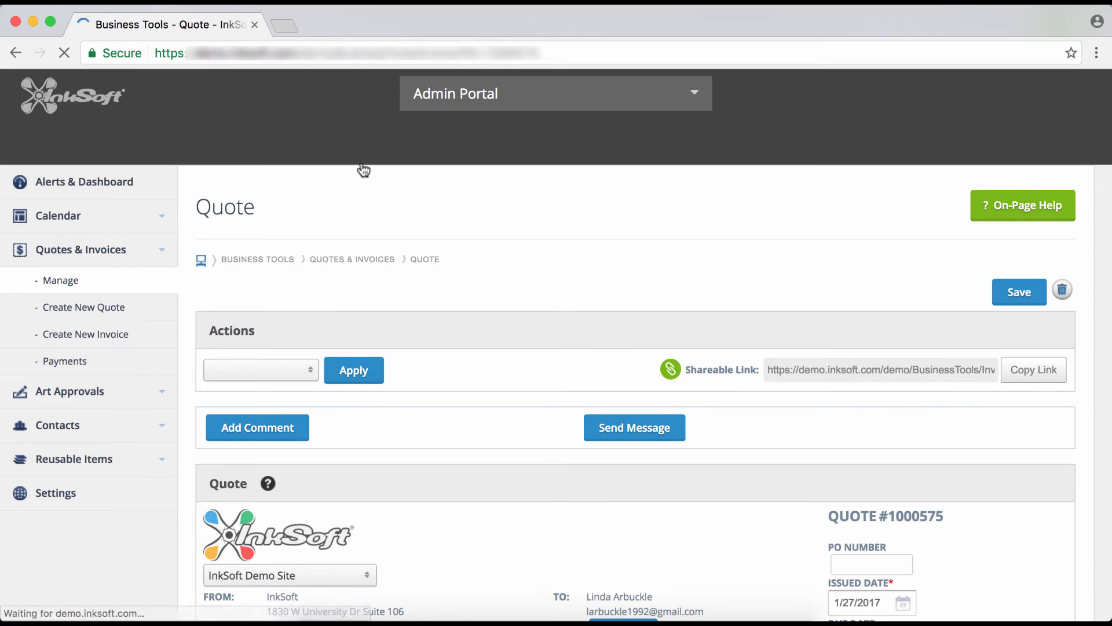
Step: Start the item description of the first line under Quote Items to bring up its existing-item and catalog options
{"action": "scroll", "coordinate": [363, 169], "scroll_direction": "down", "scroll_amount": 9}
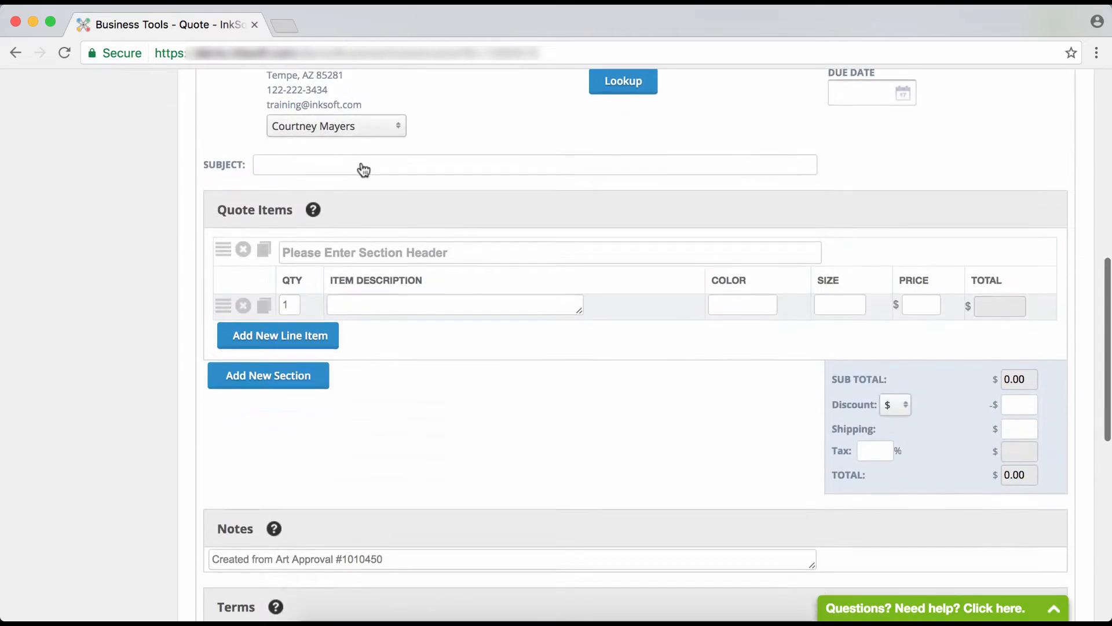
{"action": "scroll", "coordinate": [336, 293], "scroll_direction": "down", "scroll_amount": 1}
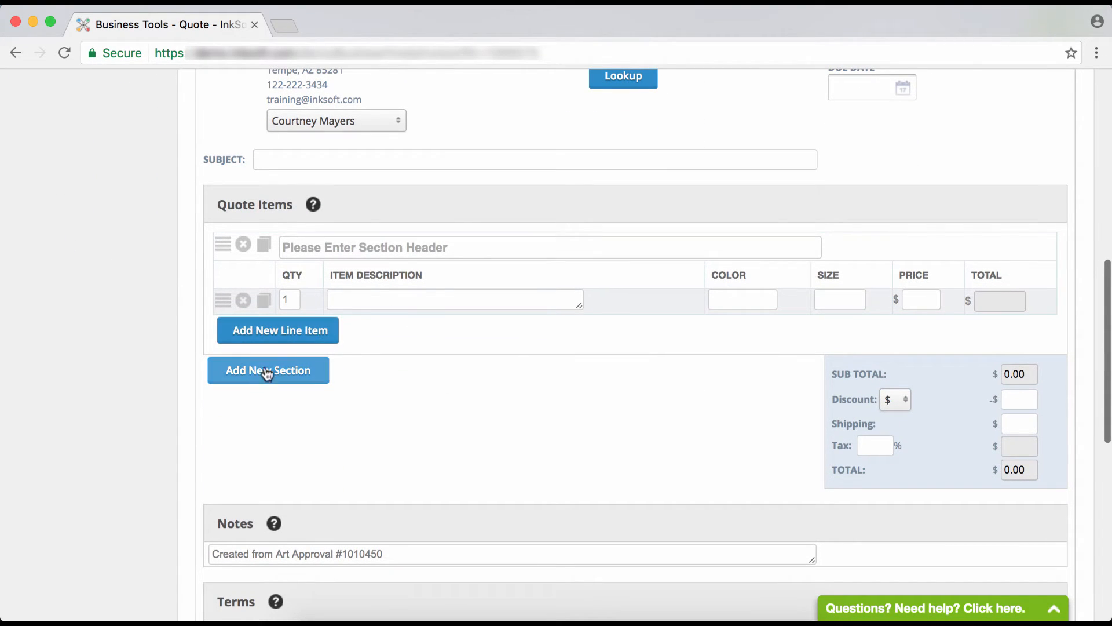
{"action": "left_click", "coordinate": [377, 300]}
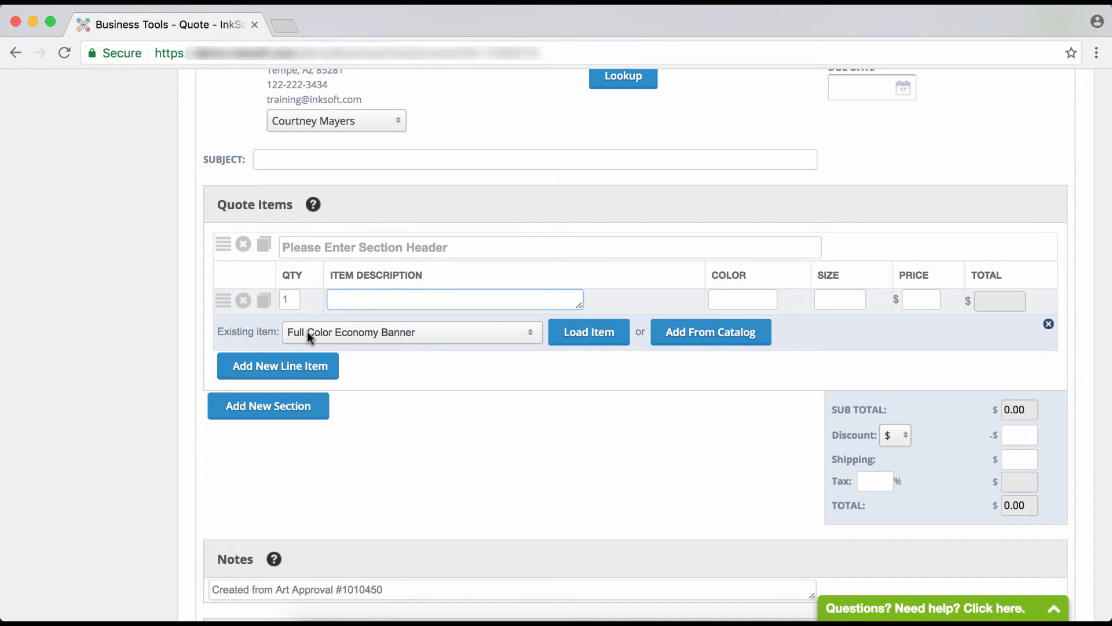
Step: Expand Reusable Items in the navigation and review the existing items offered for the quote line without choosing one
{"action": "scroll", "coordinate": [307, 331], "scroll_direction": "up", "scroll_amount": 5}
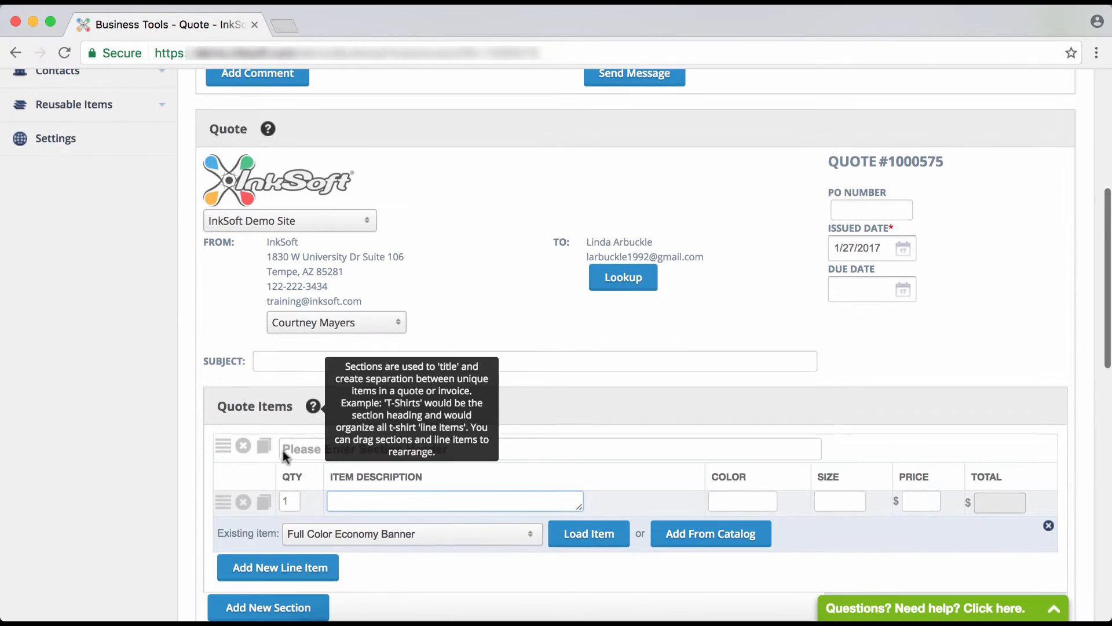
{"action": "scroll", "coordinate": [149, 388], "scroll_direction": "up", "scroll_amount": 2}
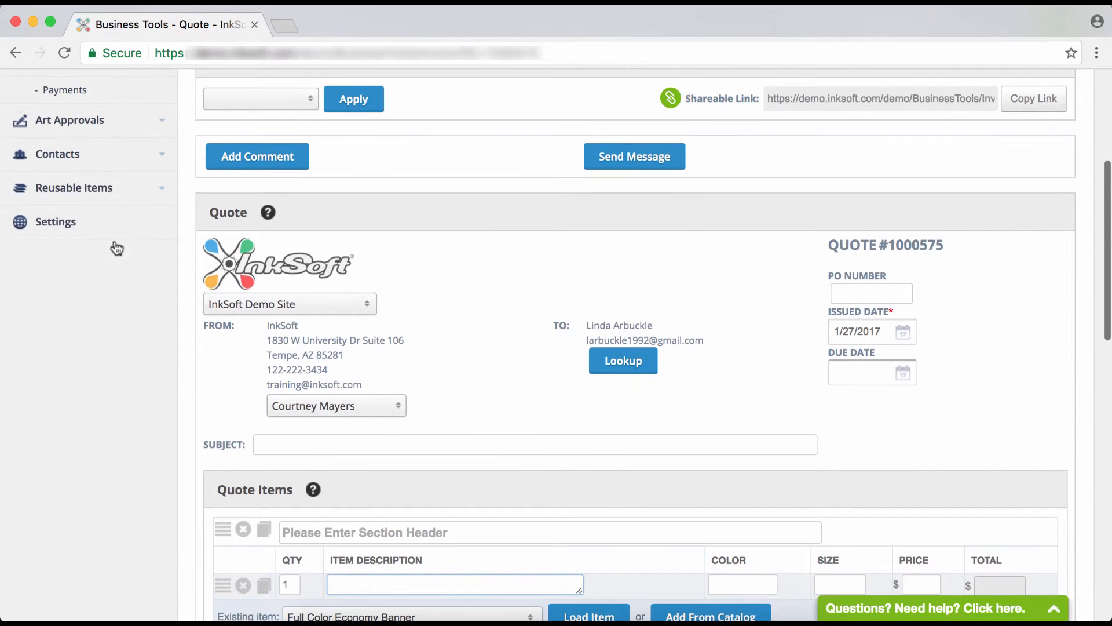
{"action": "left_click", "coordinate": [71, 192]}
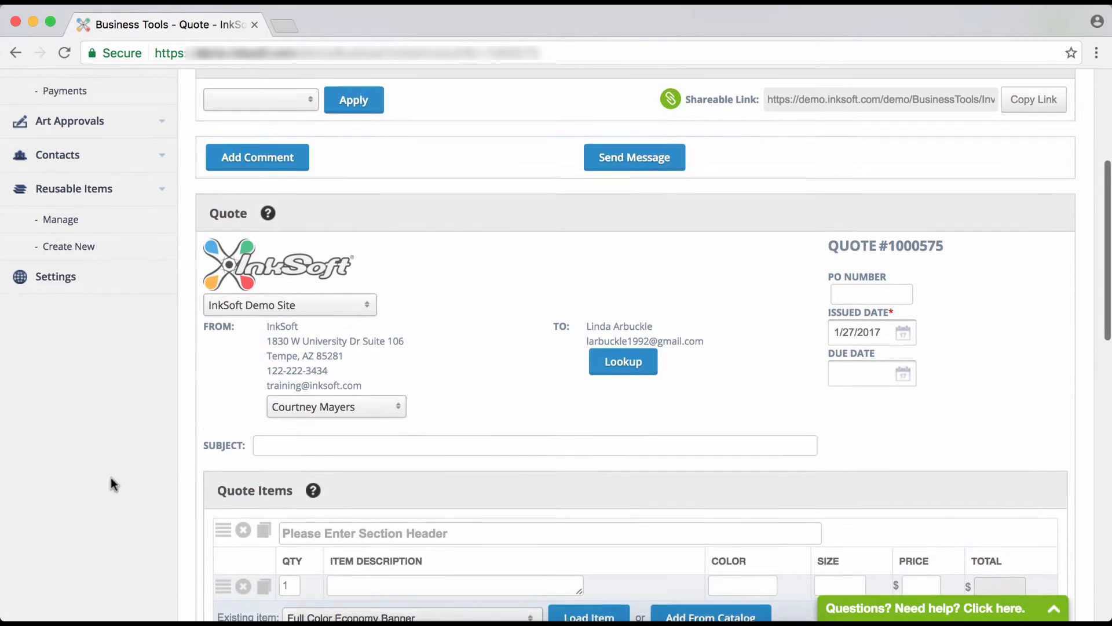
{"action": "scroll", "coordinate": [113, 484], "scroll_direction": "down", "scroll_amount": 2}
{"action": "left_click", "coordinate": [348, 549]}
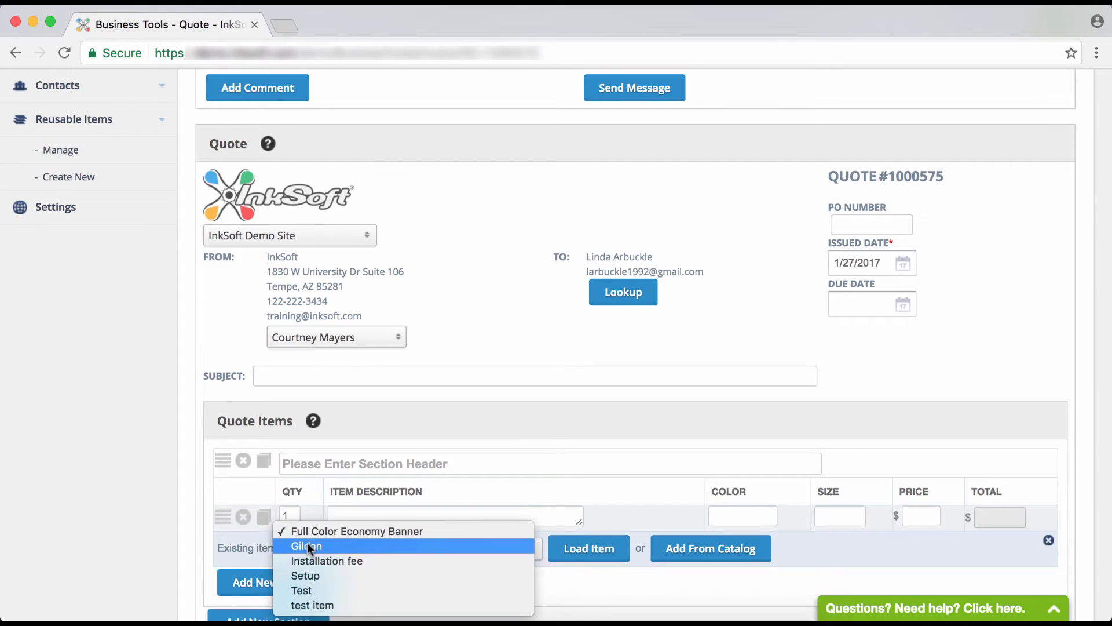
{"action": "left_click", "coordinate": [163, 444]}
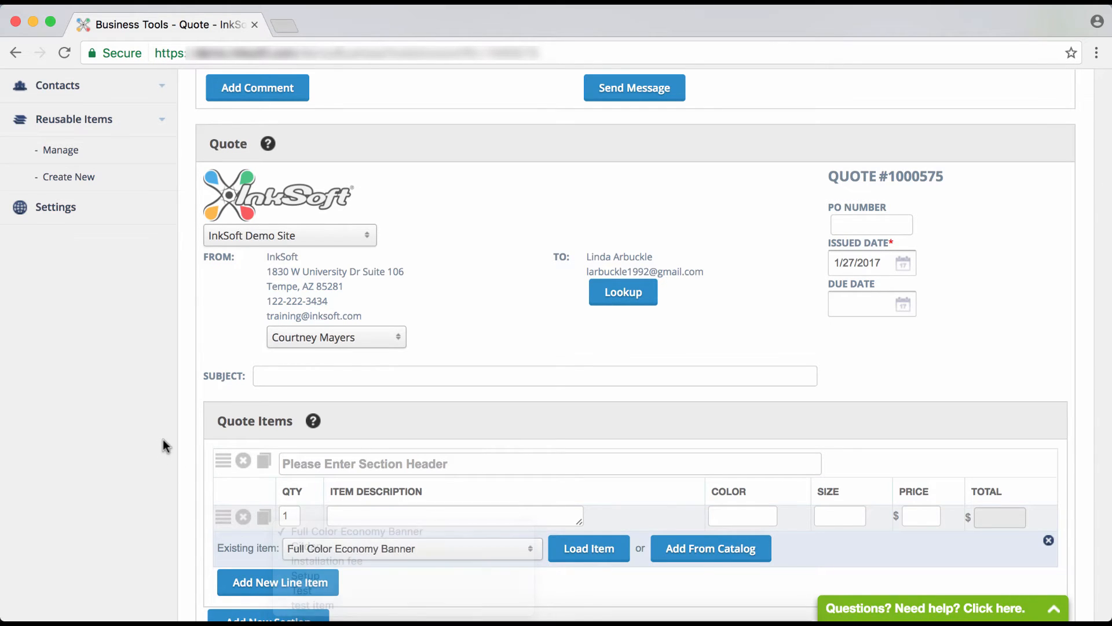
Step: Open the product catalog for the quote line, check the available filter types, and search for 2000
{"action": "scroll", "coordinate": [164, 445], "scroll_direction": "down", "scroll_amount": 3}
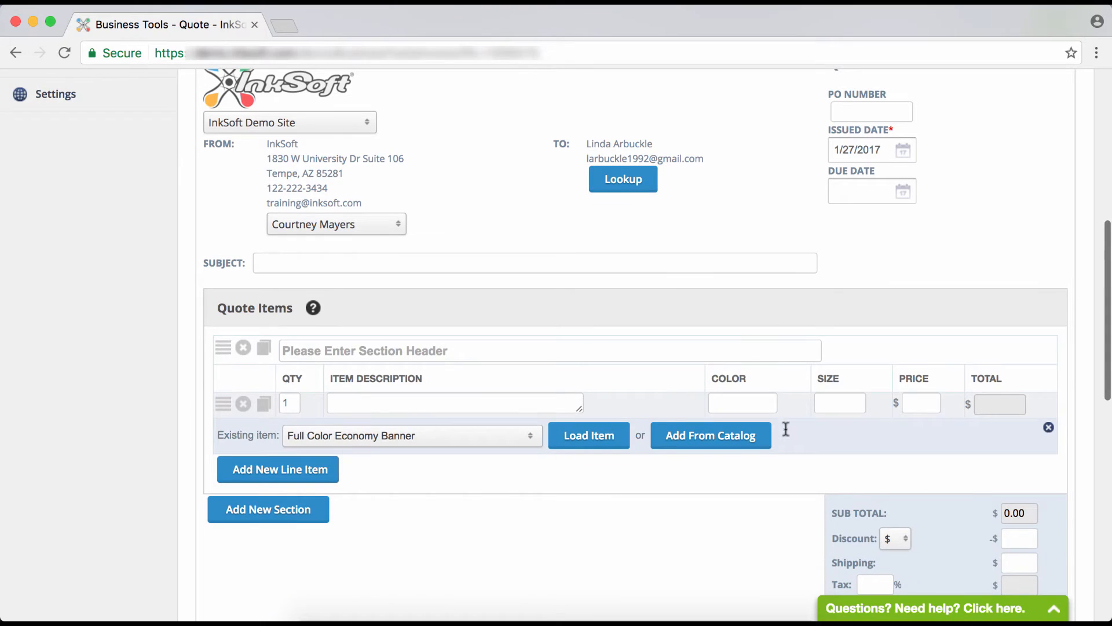
{"action": "left_click", "coordinate": [687, 442]}
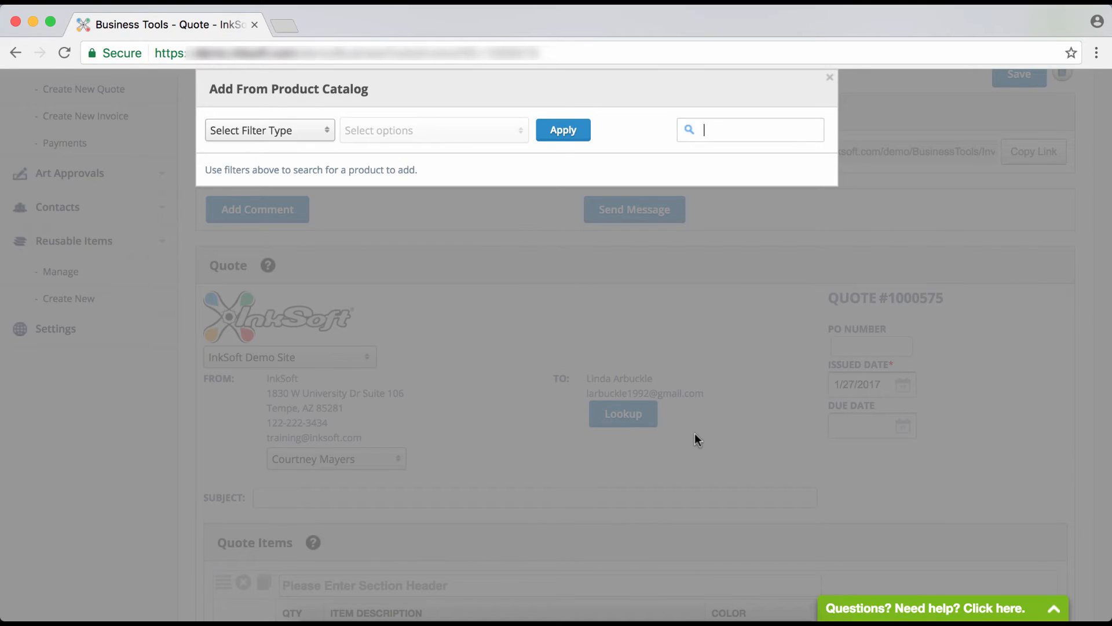
{"action": "scroll", "coordinate": [556, 406], "scroll_direction": "down", "scroll_amount": 1}
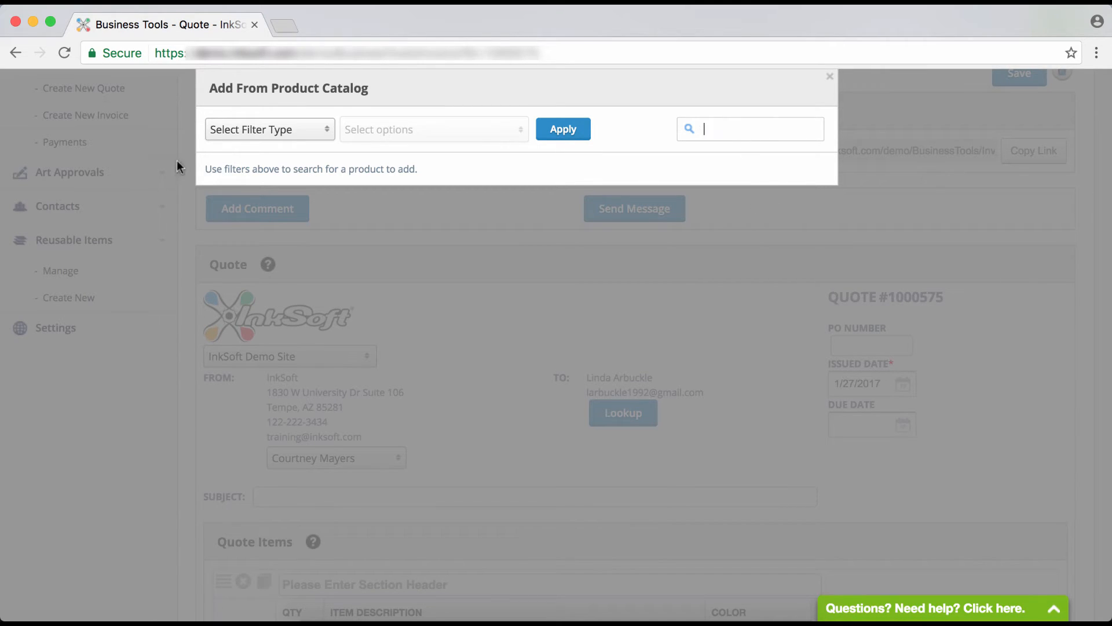
{"action": "left_click", "coordinate": [242, 128]}
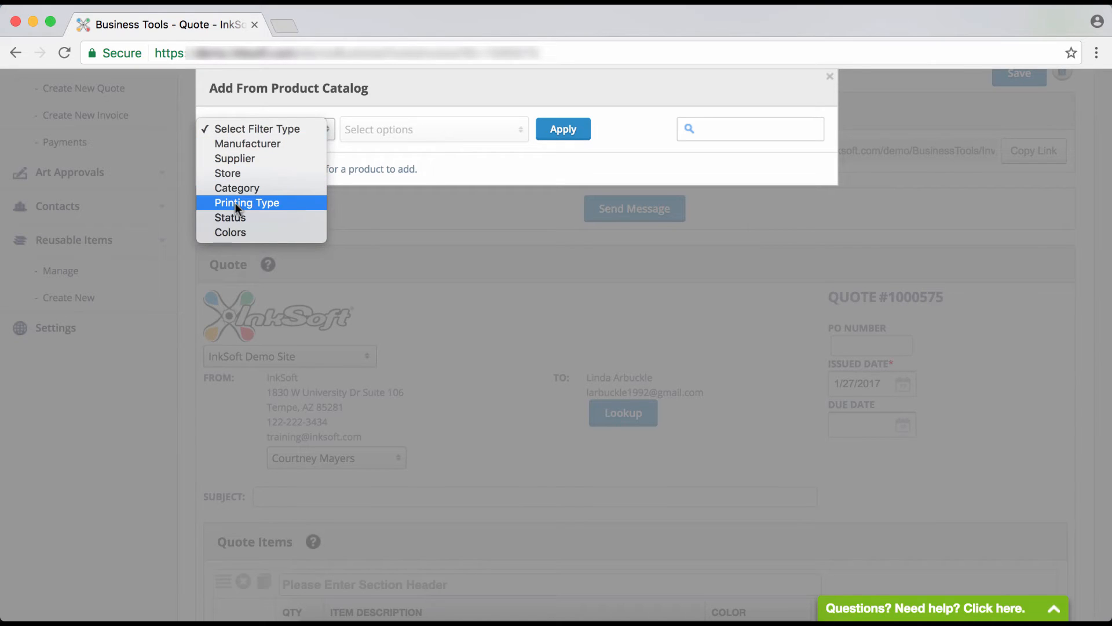
{"action": "left_click", "coordinate": [698, 131]}
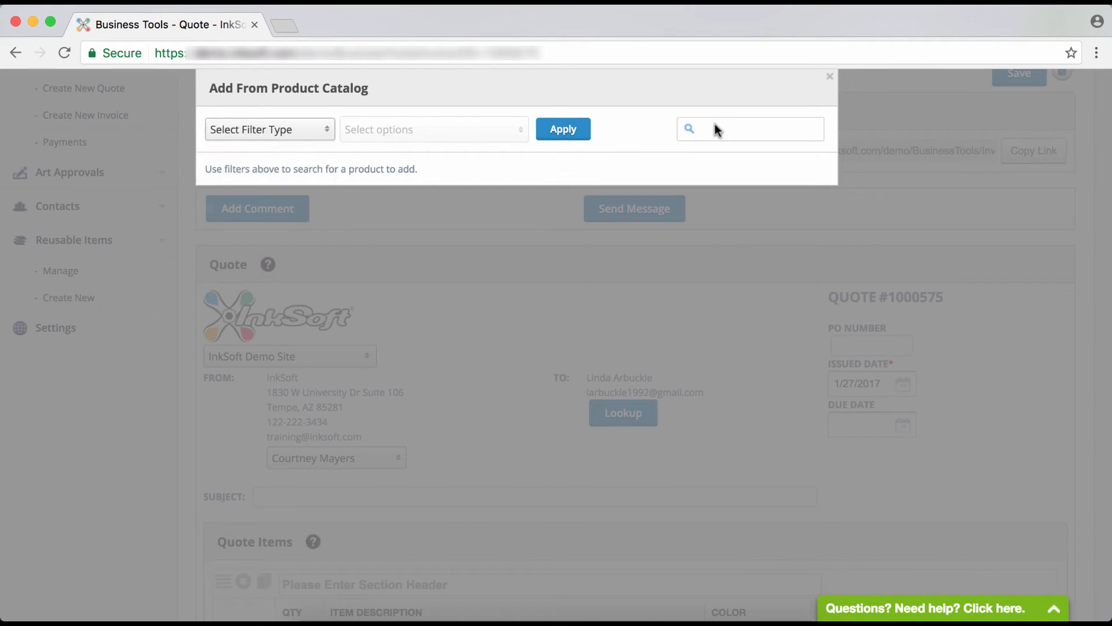
{"action": "type", "text": "2000"}
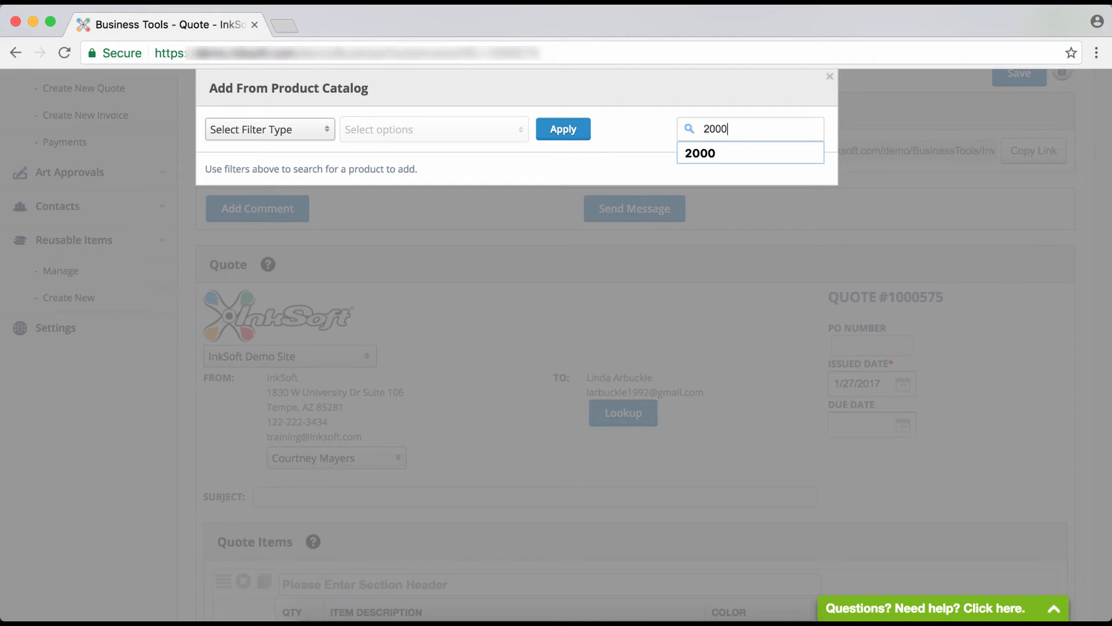
{"action": "key", "text": "Return"}
{"action": "scroll", "coordinate": [640, 139], "scroll_direction": "up", "scroll_amount": 2}
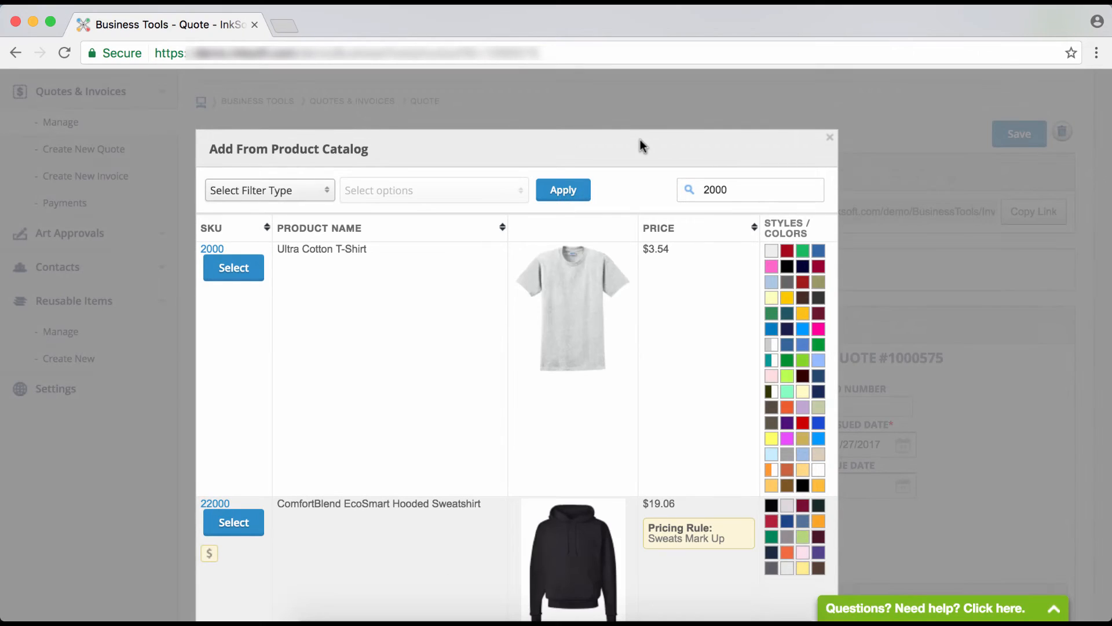
Step: Choose the Ultra Cotton T-Shirt, SKU 2000, in Ash and Cornsilk, and continue to the sizes and quantities
{"action": "left_click", "coordinate": [232, 273]}
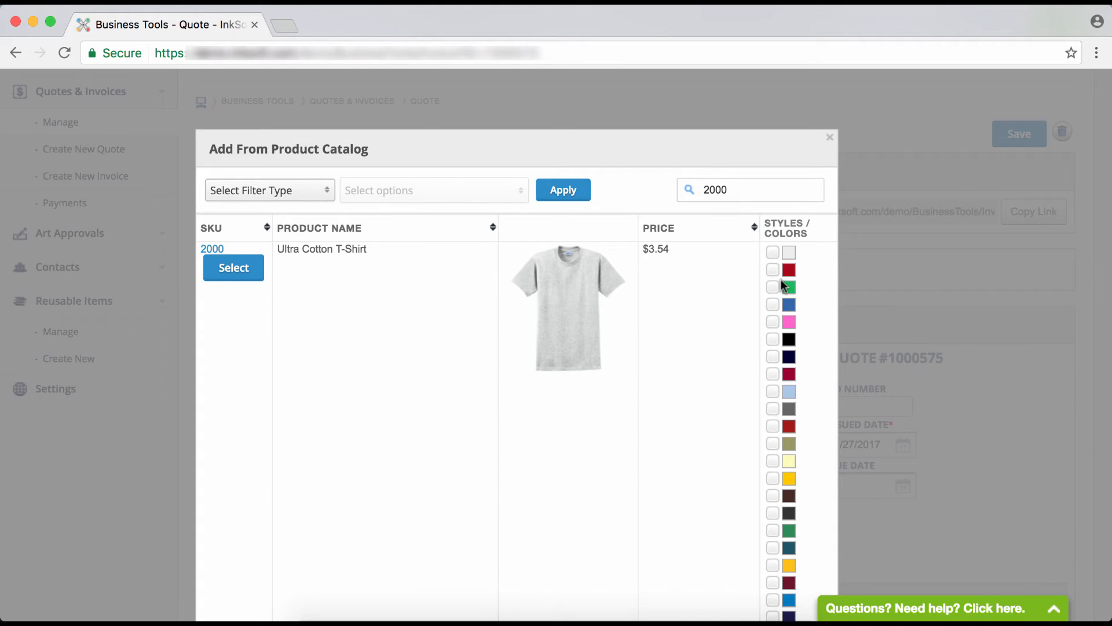
{"action": "left_click", "coordinate": [772, 252]}
{"action": "scroll", "coordinate": [717, 396], "scroll_direction": "down", "scroll_amount": 10}
{"action": "scroll", "coordinate": [718, 396], "scroll_direction": "down", "scroll_amount": 5}
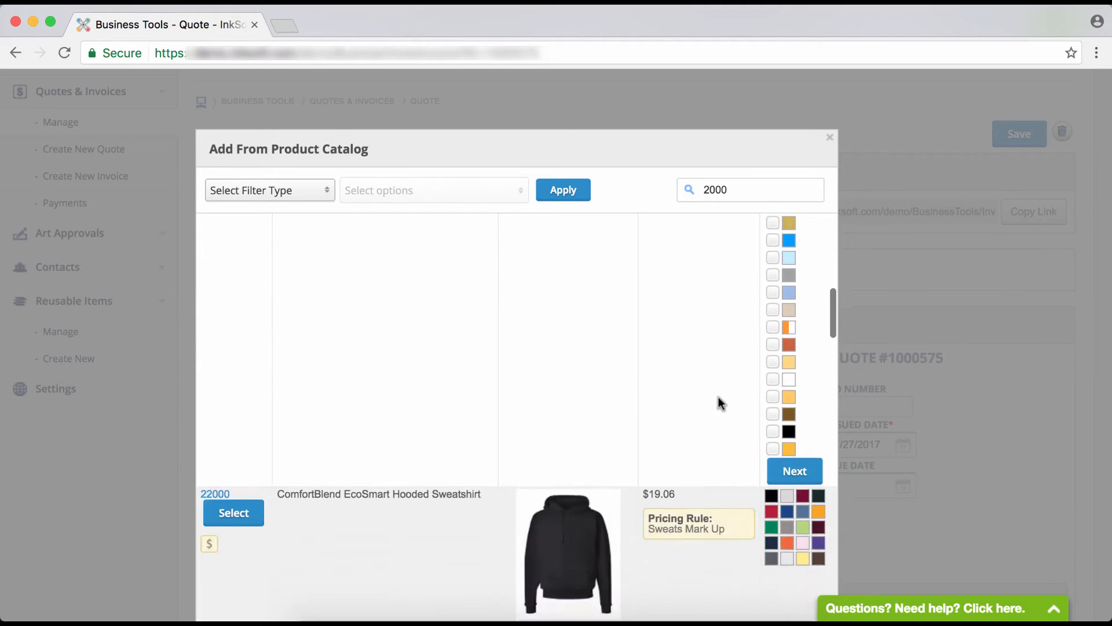
{"action": "scroll", "coordinate": [724, 384], "scroll_direction": "up", "scroll_amount": 4}
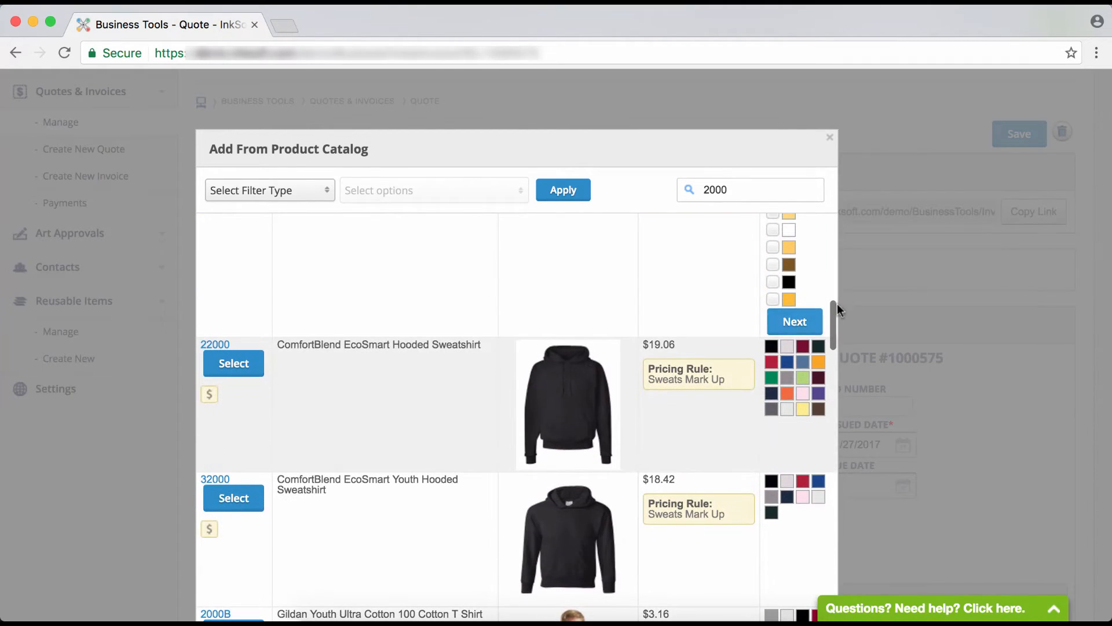
{"action": "left_click", "coordinate": [802, 317]}
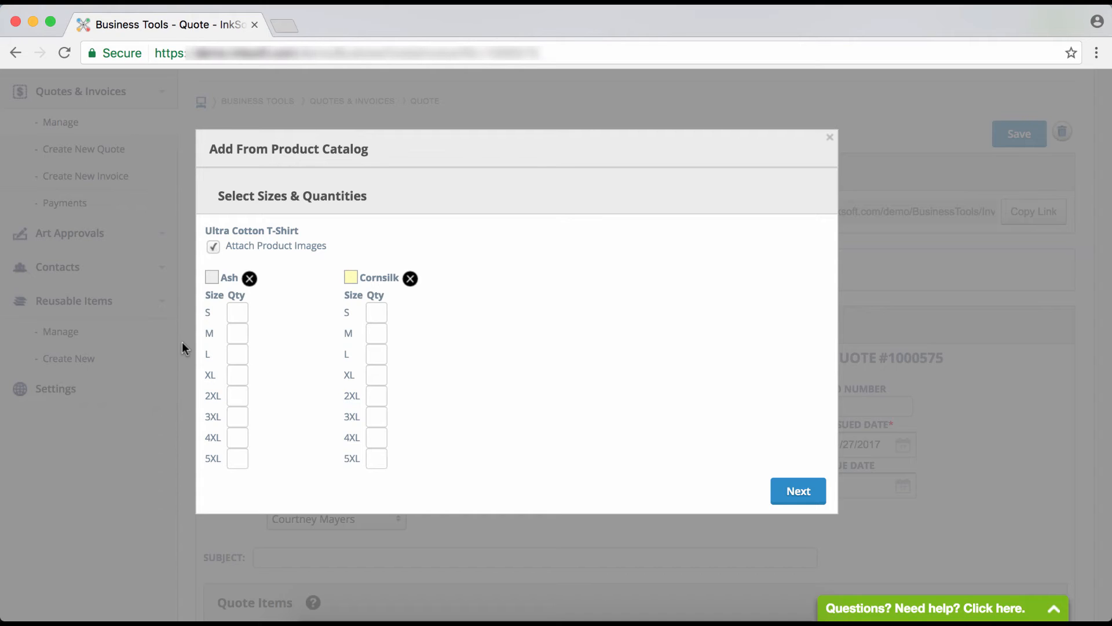
Step: Set the size M quantity to 12 for both Ash and Cornsilk, and continue to print pricing
{"action": "left_click", "coordinate": [237, 337]}
{"action": "type", "text": "12"}
{"action": "left_click", "coordinate": [382, 330]}
{"action": "type", "text": "12"}
{"action": "left_click", "coordinate": [799, 490]}
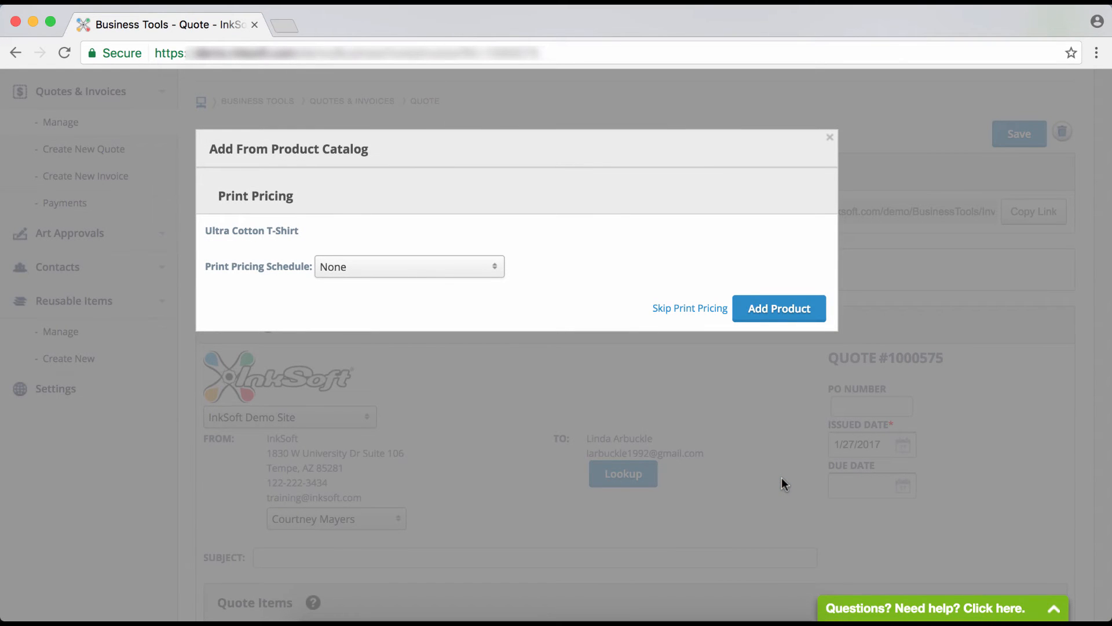
Step: Apply the Screen Print: default pricing schedule with 4 colors on the front, and add the product to the quote
{"action": "left_click", "coordinate": [366, 269]}
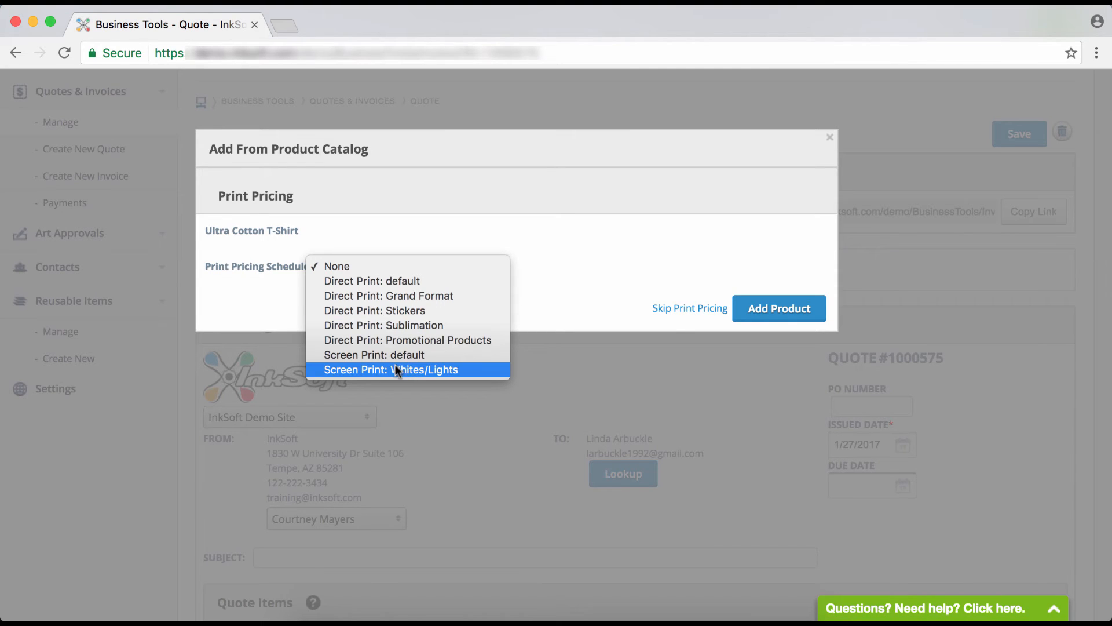
{"action": "left_click", "coordinate": [381, 355]}
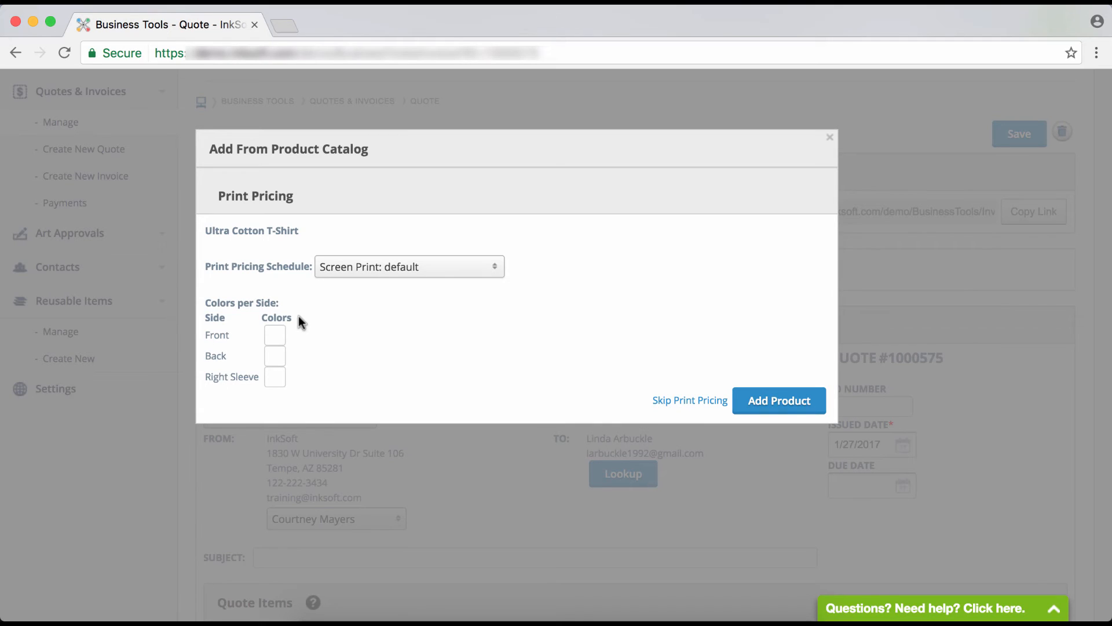
{"action": "left_click", "coordinate": [275, 335]}
{"action": "type", "text": "4"}
{"action": "left_click", "coordinate": [775, 401]}
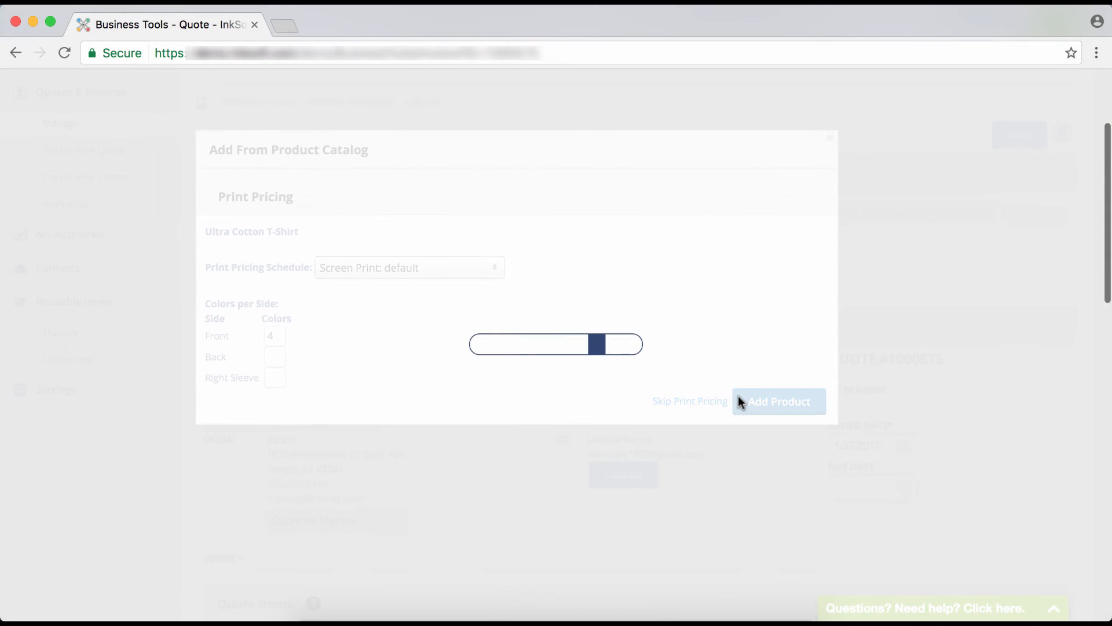
Step: Review the quote's new line items, totals, notes, terms and attachments
{"action": "scroll", "coordinate": [743, 397], "scroll_direction": "down", "scroll_amount": 3}
{"action": "scroll", "coordinate": [744, 397], "scroll_direction": "down", "scroll_amount": 2}
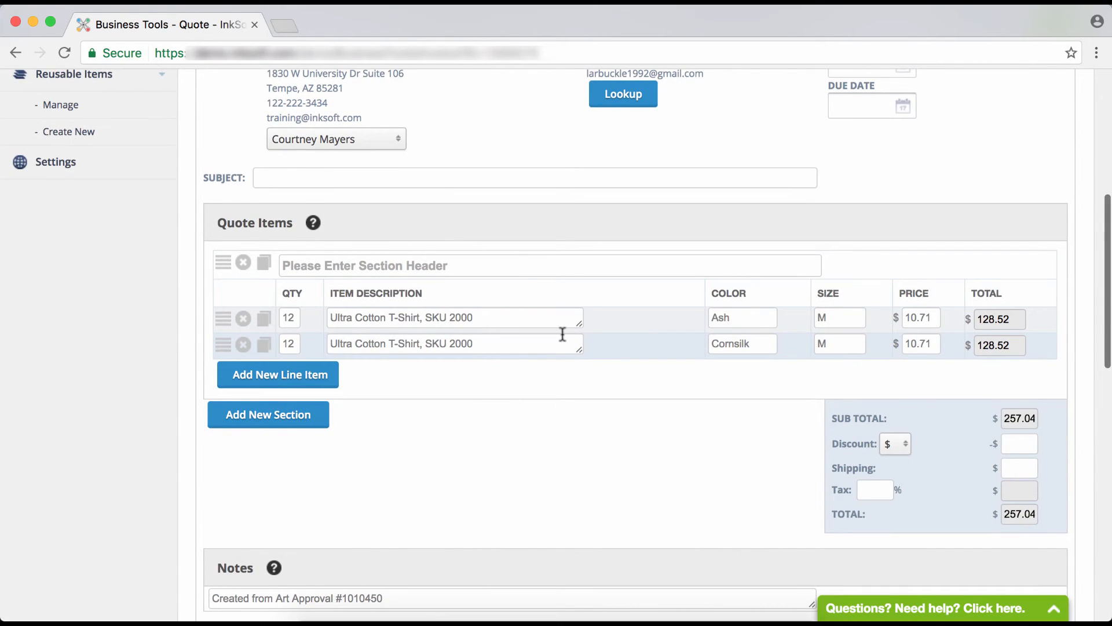
{"action": "scroll", "coordinate": [581, 377], "scroll_direction": "down", "scroll_amount": 1}
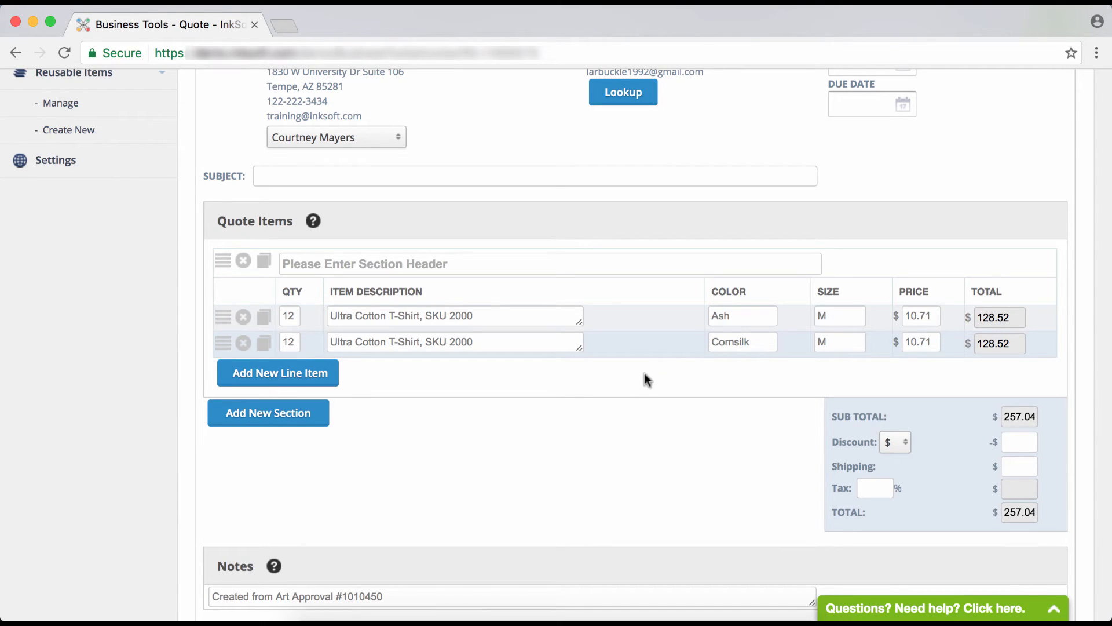
{"action": "scroll", "coordinate": [637, 385], "scroll_direction": "down", "scroll_amount": 5}
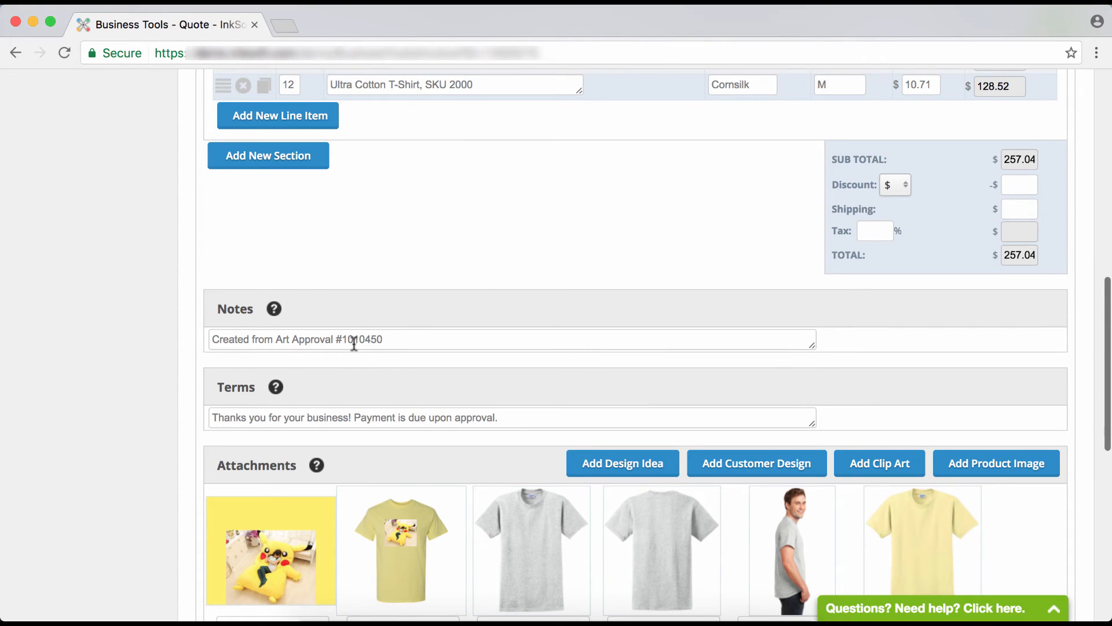
{"action": "left_click", "coordinate": [404, 335]}
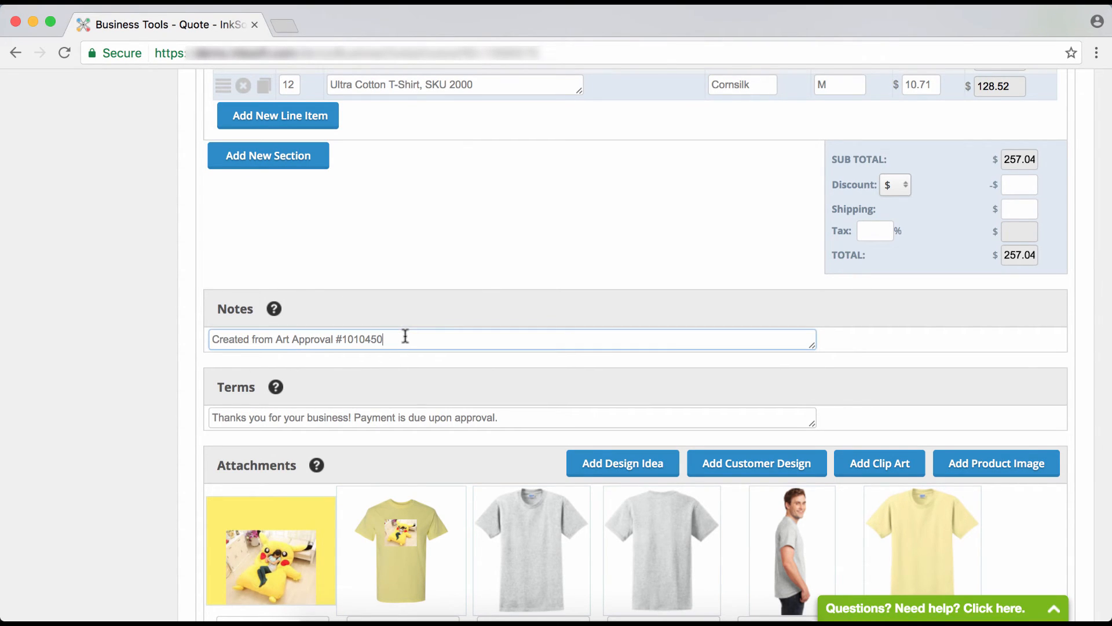
{"action": "scroll", "coordinate": [662, 350], "scroll_direction": "up", "scroll_amount": 1}
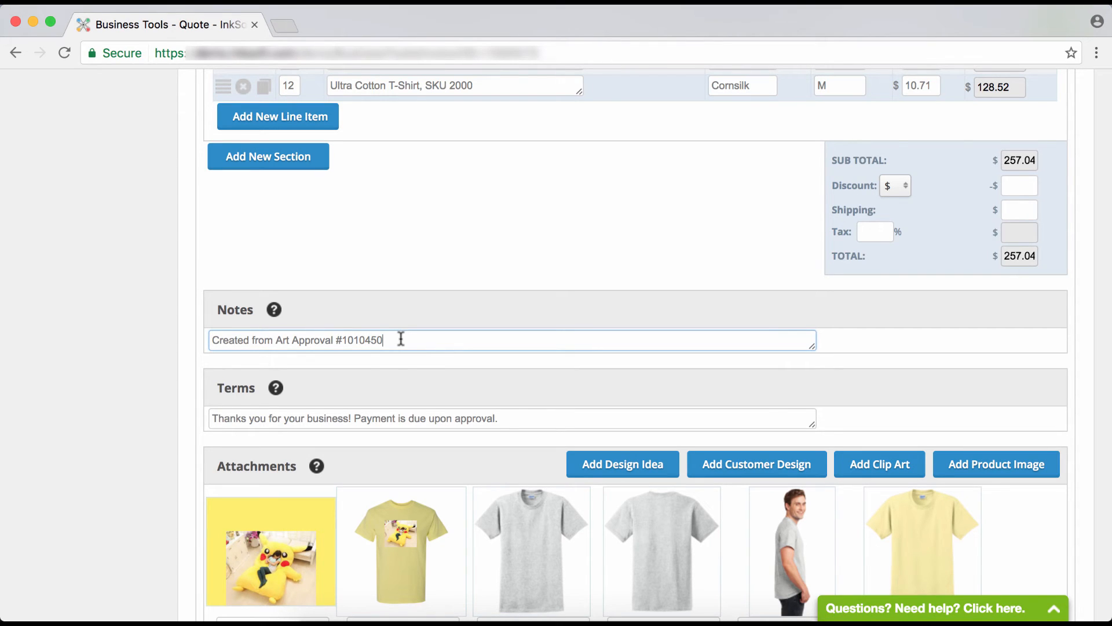
{"action": "scroll", "coordinate": [401, 339], "scroll_direction": "down", "scroll_amount": 3}
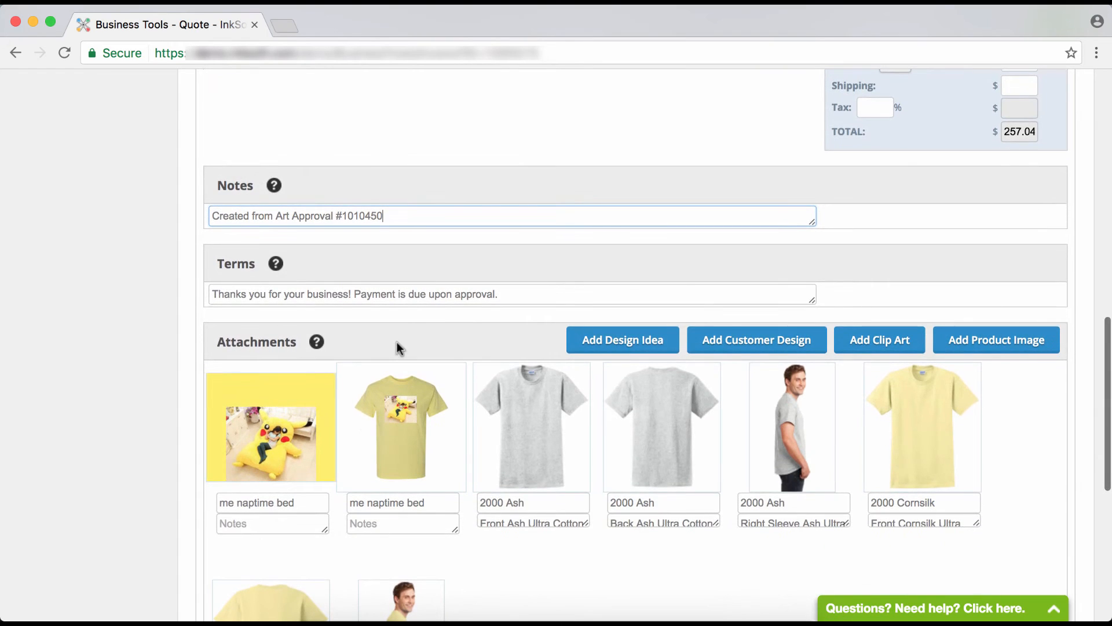
{"action": "scroll", "coordinate": [675, 319], "scroll_direction": "down", "scroll_amount": 1}
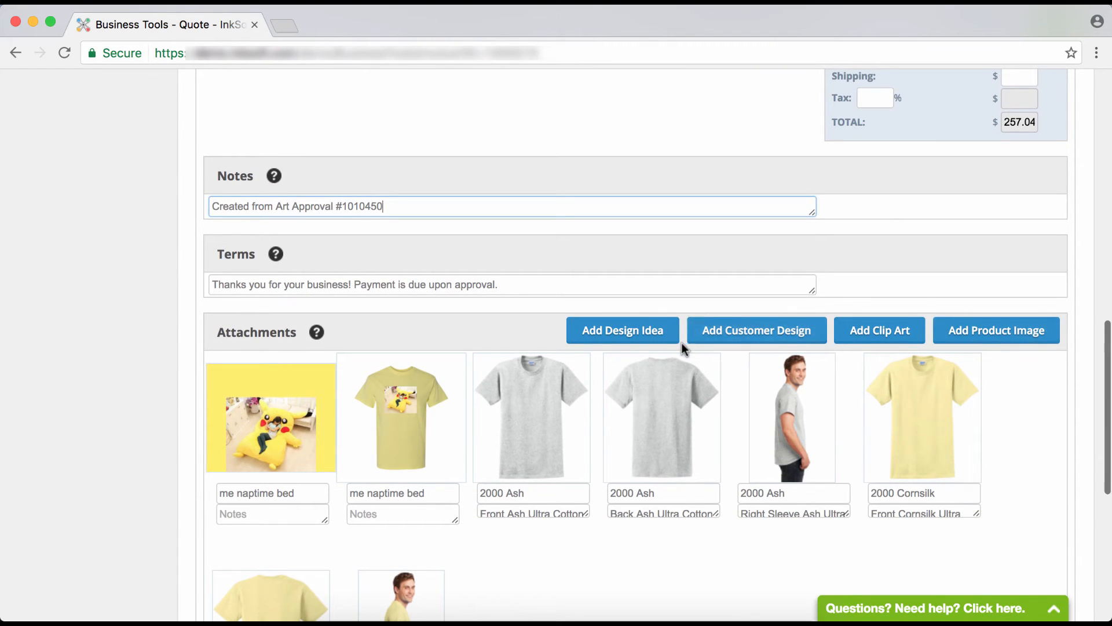
Step: Delete the front, back and right sleeve Ash images and the right sleeve Cornsilk image from the quote's attachments
{"action": "scroll", "coordinate": [678, 357], "scroll_direction": "down", "scroll_amount": 3}
{"action": "mouse_move", "coordinate": [527, 274]}
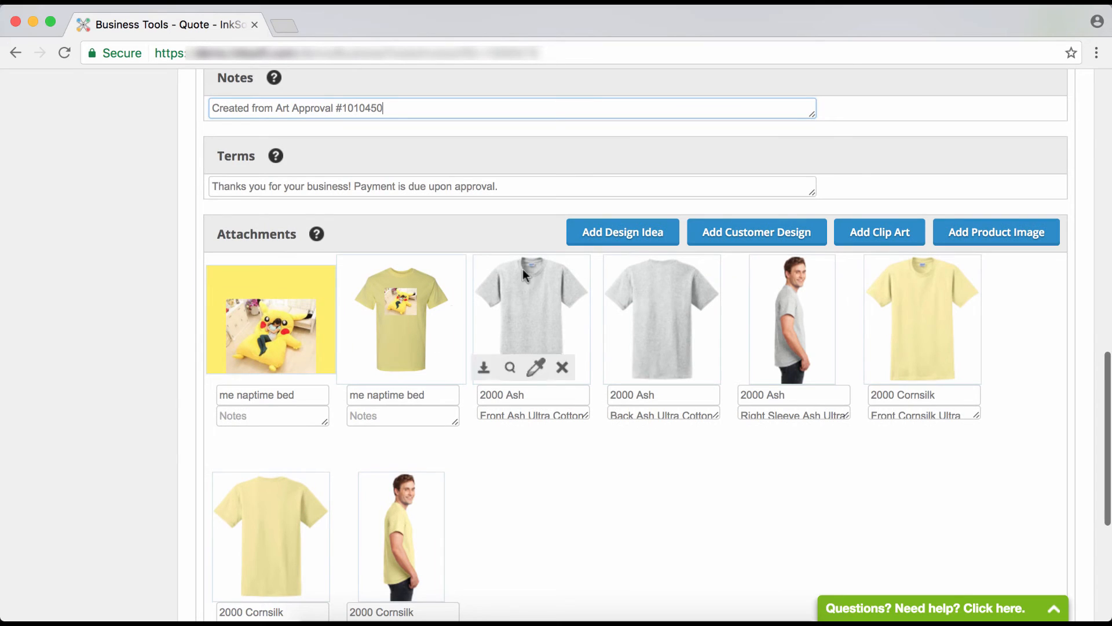
{"action": "left_click", "coordinate": [558, 370]}
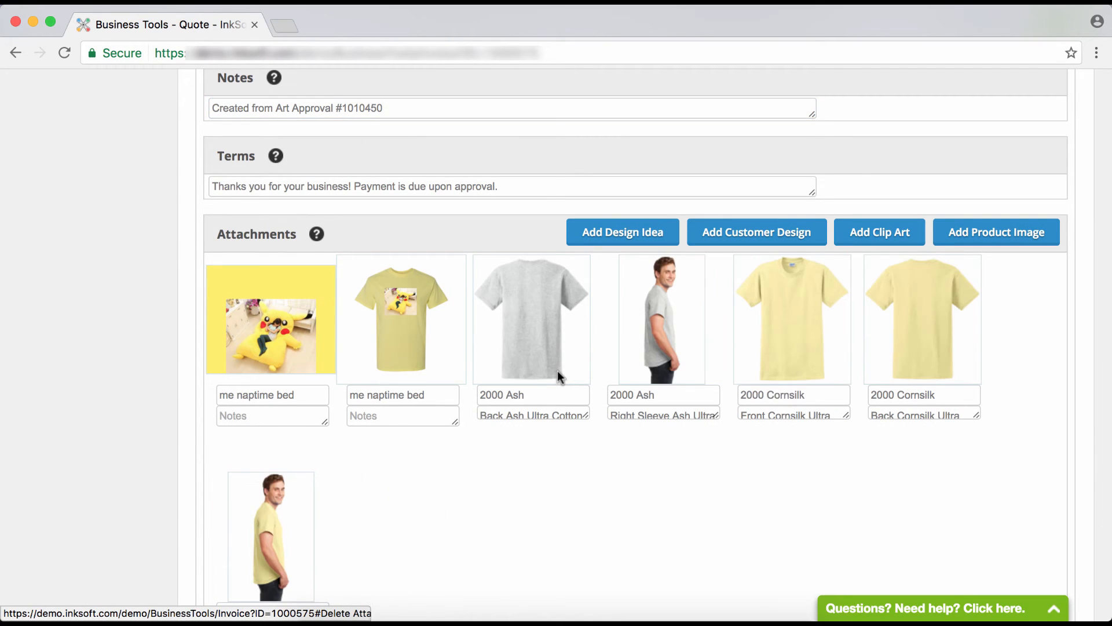
{"action": "left_click", "coordinate": [562, 368]}
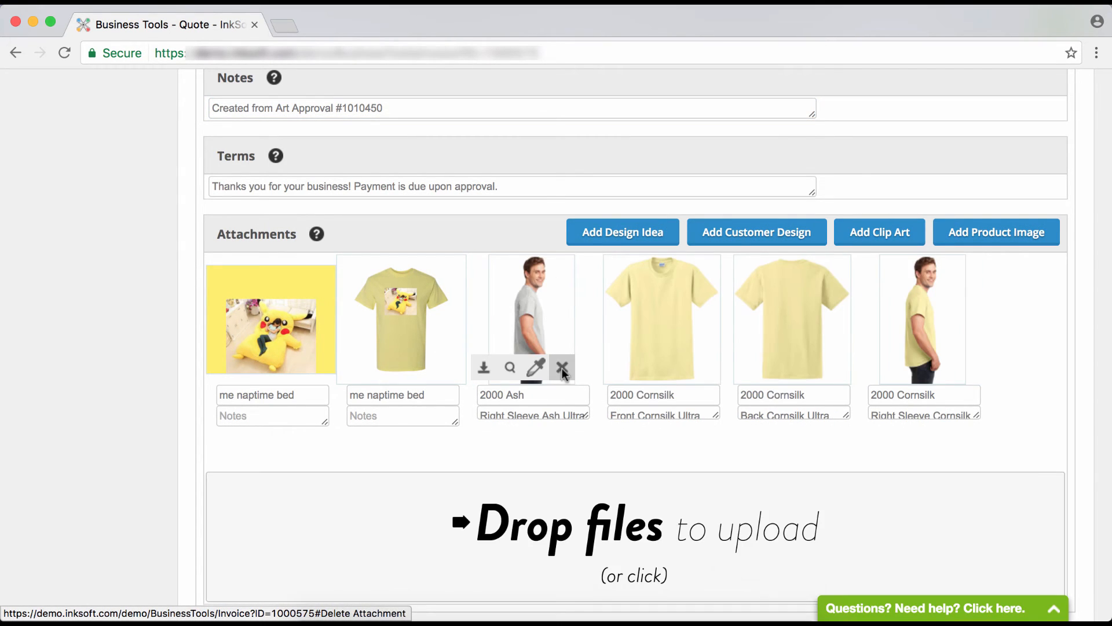
{"action": "left_click", "coordinate": [562, 367]}
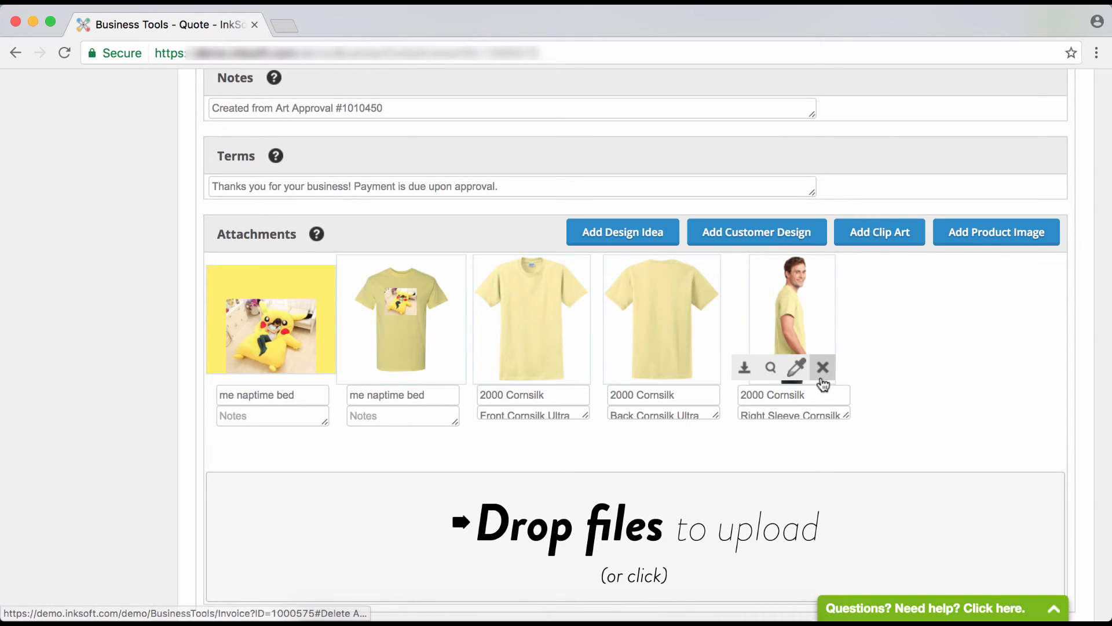
{"action": "left_click", "coordinate": [823, 370]}
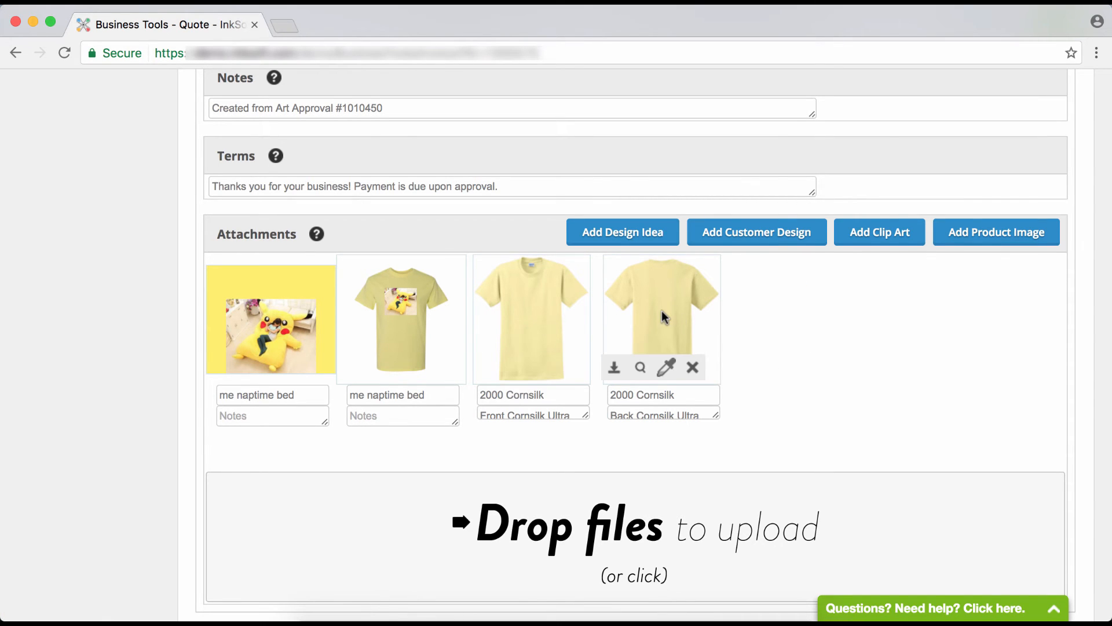
Step: Remove the Ash Ultra Cotton T-Shirt line item from the quote and confirm the removal
{"action": "scroll", "coordinate": [810, 349], "scroll_direction": "up", "scroll_amount": 10}
{"action": "scroll", "coordinate": [599, 492], "scroll_direction": "down", "scroll_amount": 2}
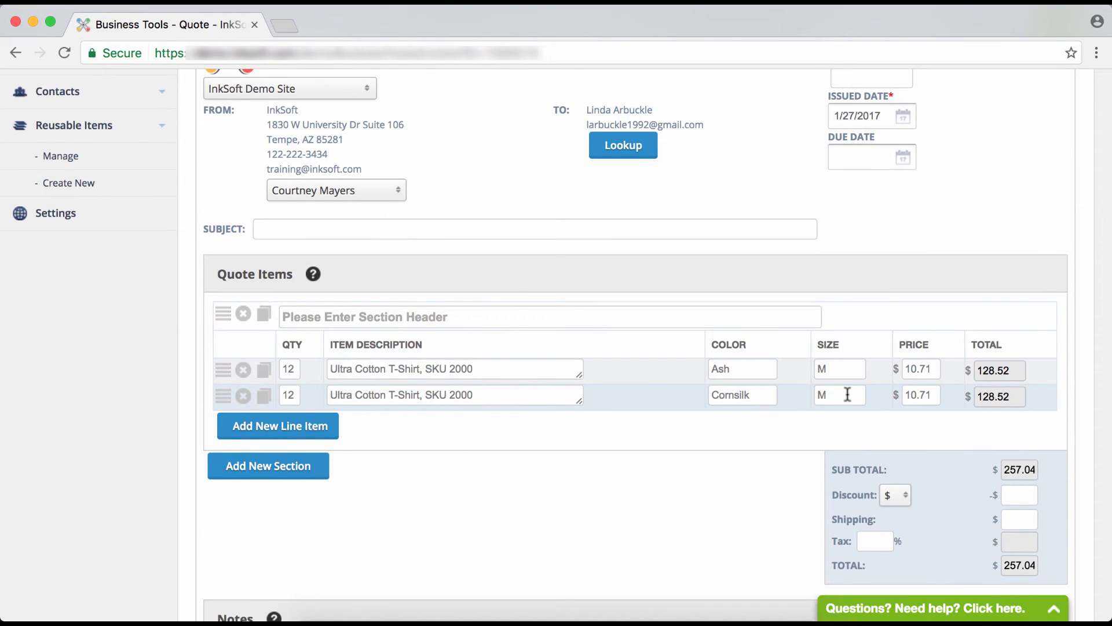
{"action": "left_click", "coordinate": [242, 369]}
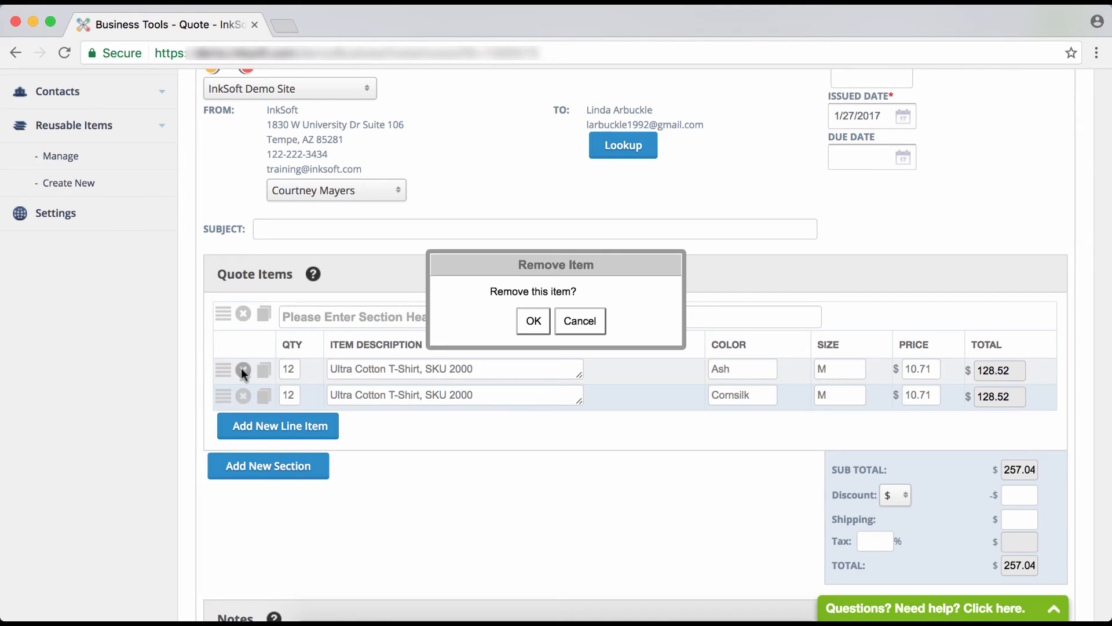
{"action": "left_click", "coordinate": [532, 320]}
Step: Check the discount types and the shipping and tax fields in the quote's totals, and save the quote
{"action": "scroll", "coordinate": [530, 443], "scroll_direction": "down", "scroll_amount": 3}
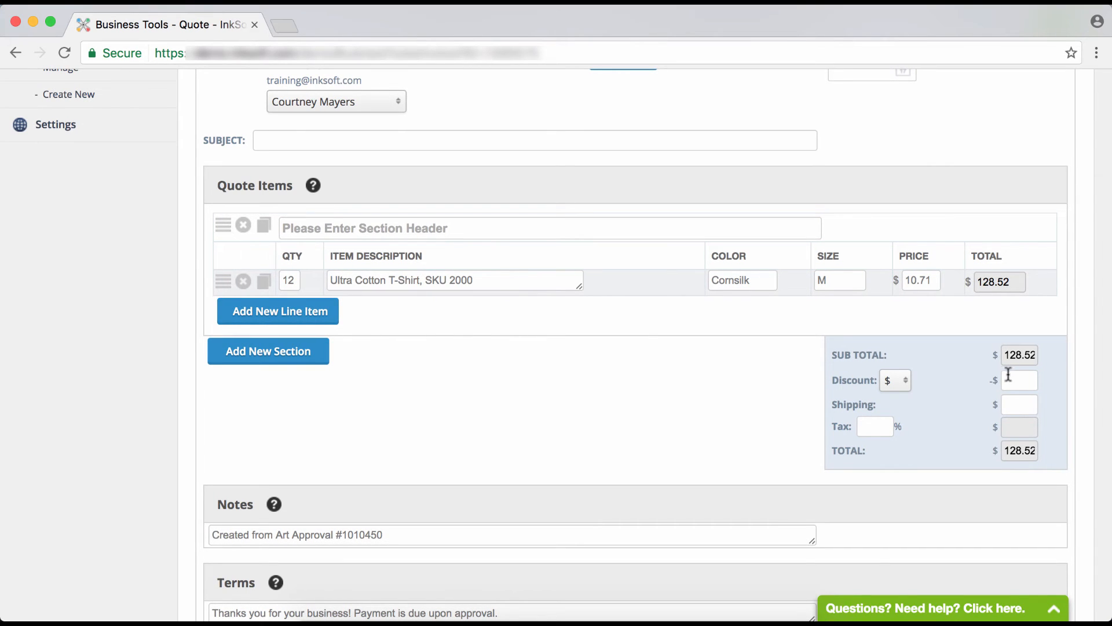
{"action": "left_click", "coordinate": [892, 380]}
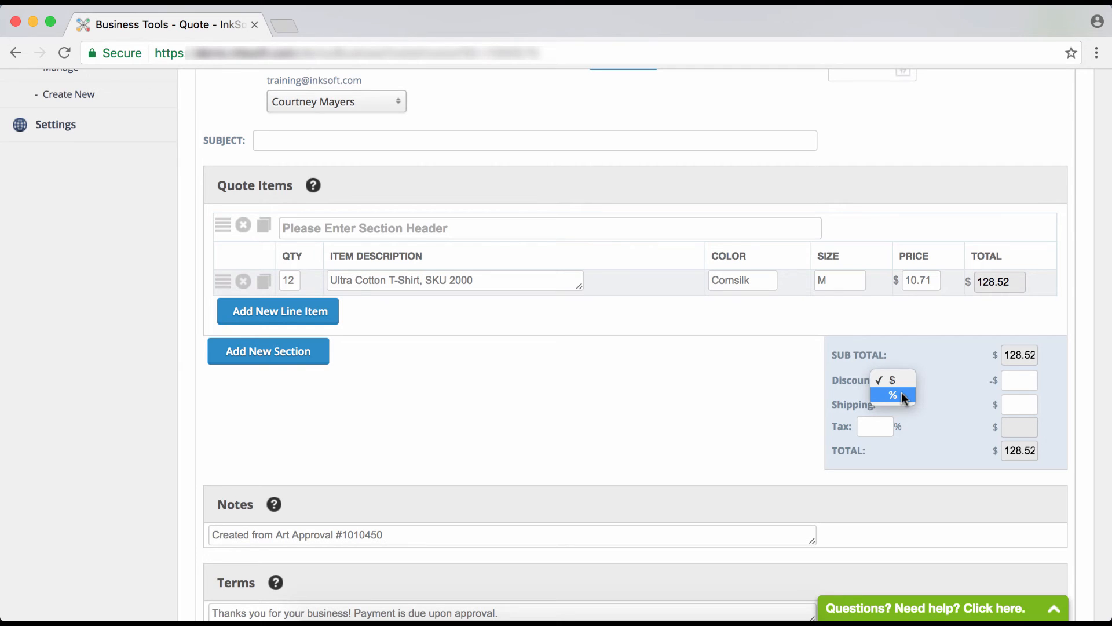
{"action": "left_click", "coordinate": [901, 421]}
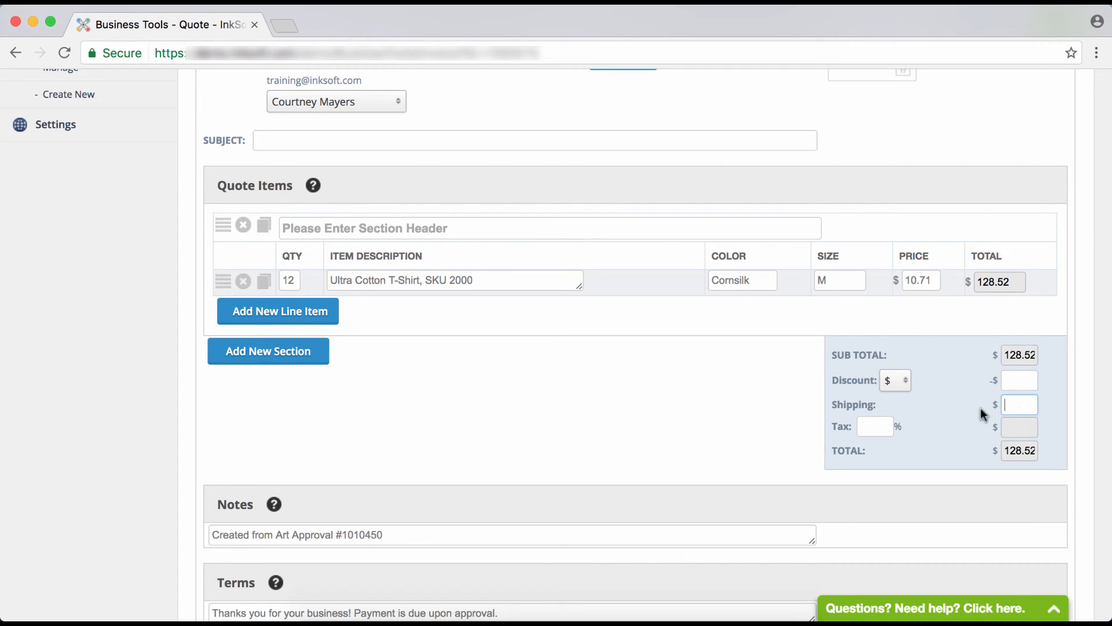
{"action": "left_click", "coordinate": [864, 426]}
{"action": "scroll", "coordinate": [738, 399], "scroll_direction": "up", "scroll_amount": 5}
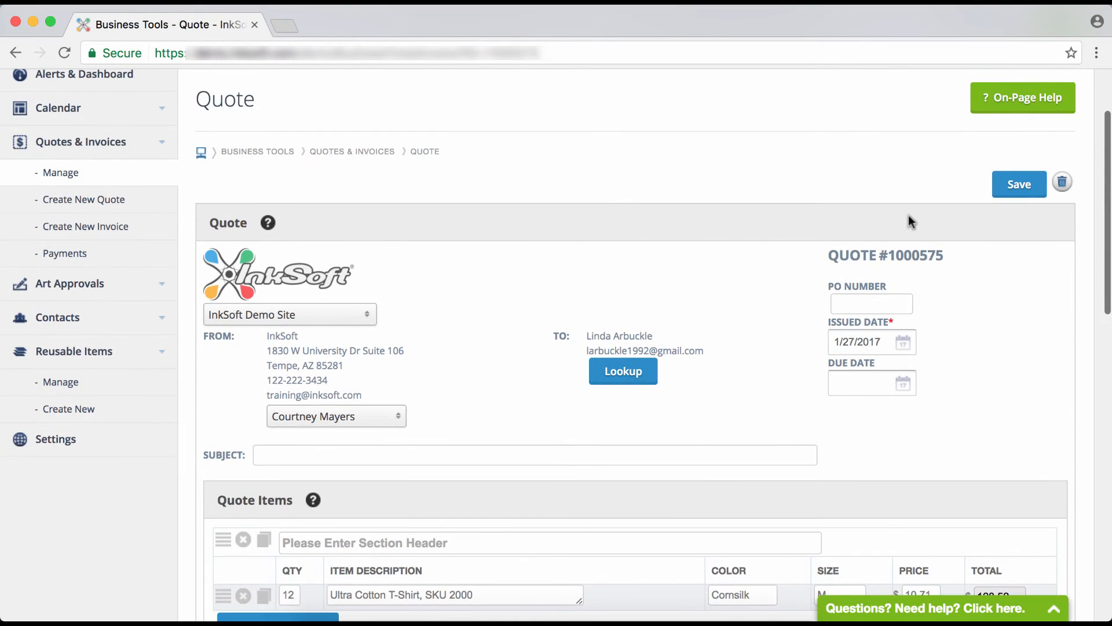
{"action": "left_click", "coordinate": [1020, 182]}
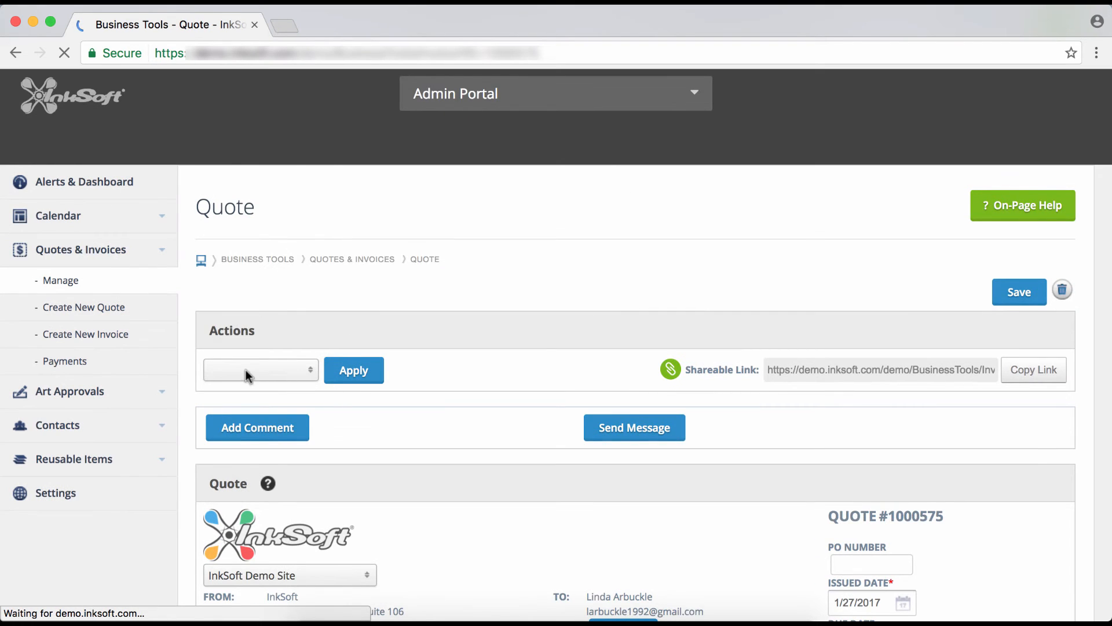
Step: Convert the saved quote to an invoice and look through its items, notes, terms and attachments
{"action": "left_click", "coordinate": [247, 375]}
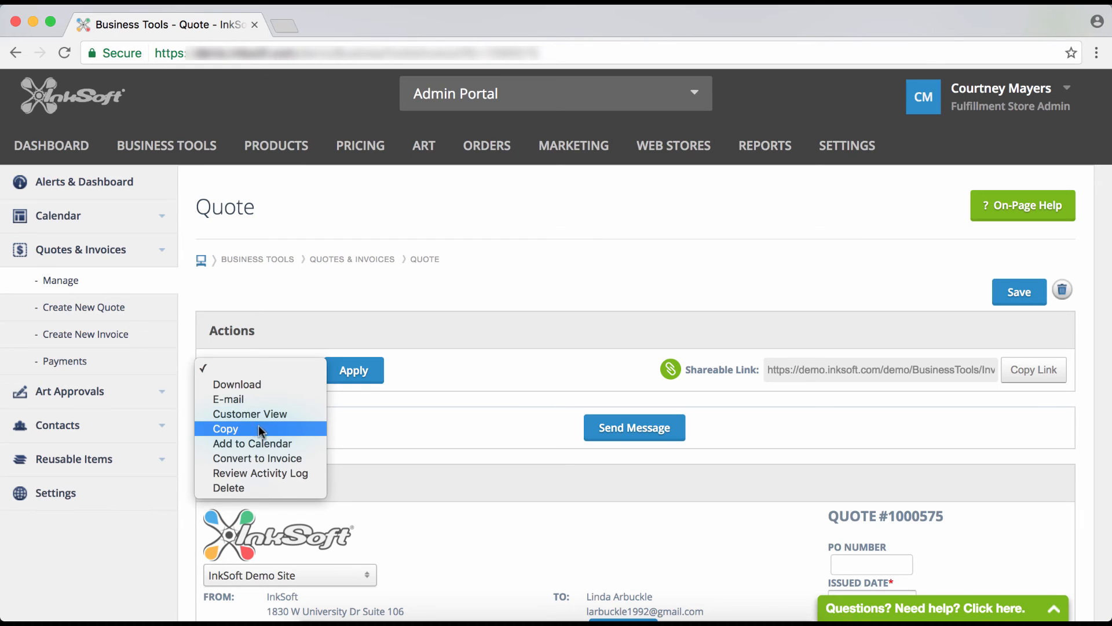
{"action": "left_click", "coordinate": [251, 458]}
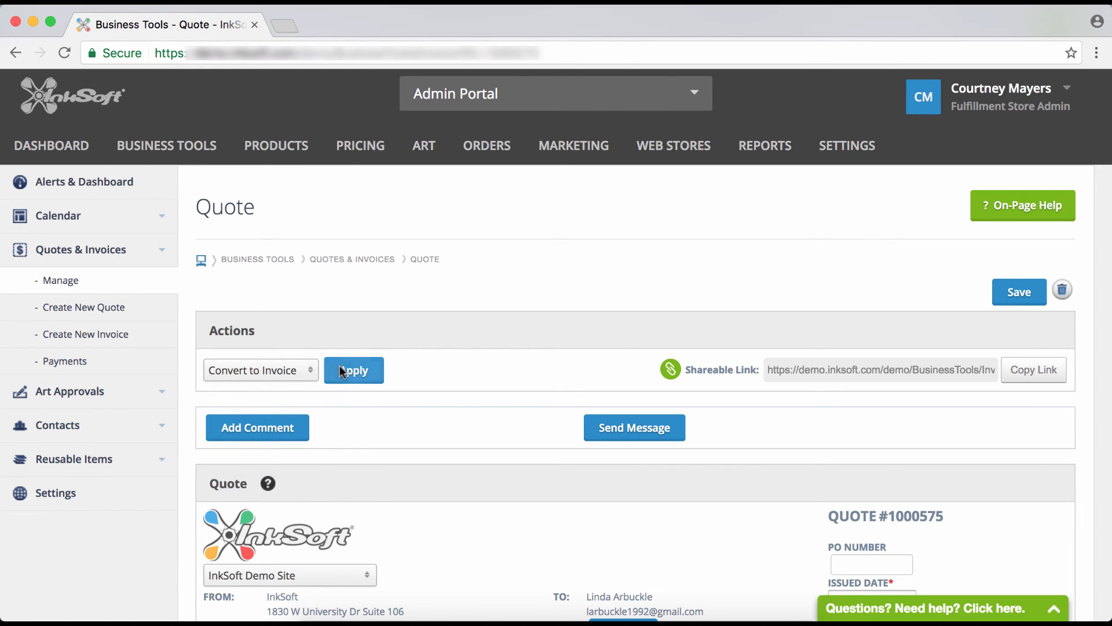
{"action": "left_click", "coordinate": [348, 369]}
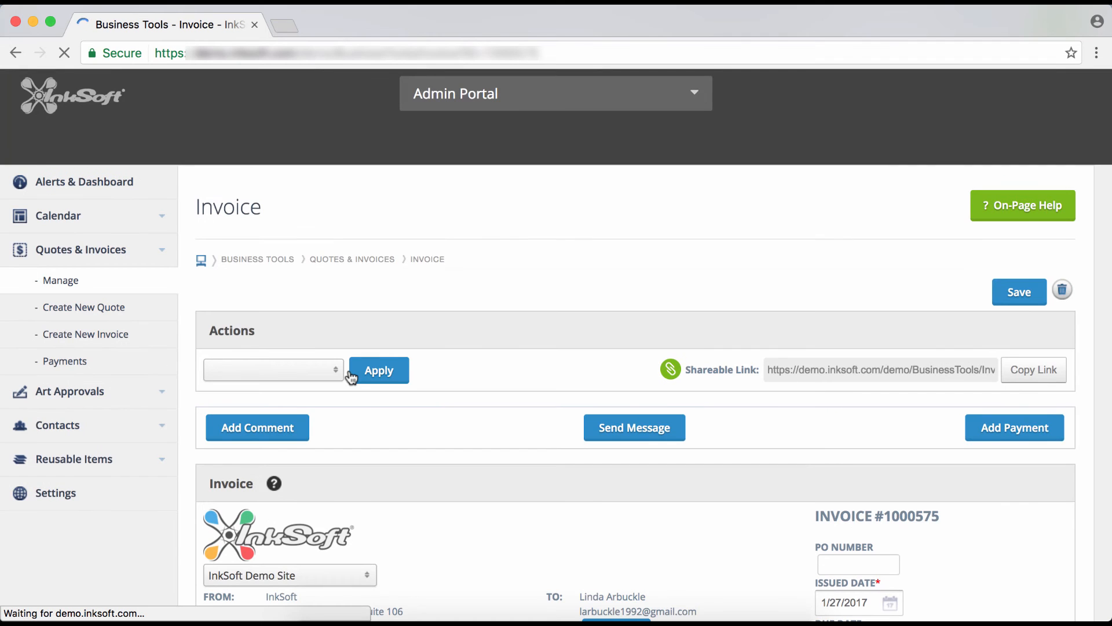
{"action": "scroll", "coordinate": [351, 377], "scroll_direction": "down", "scroll_amount": 13}
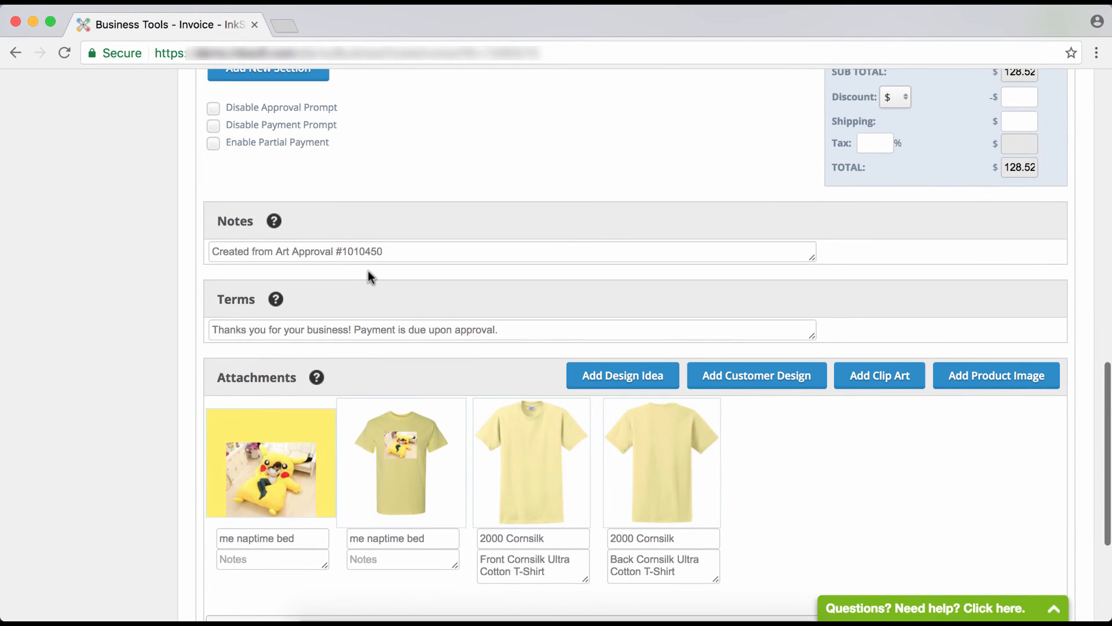
{"action": "scroll", "coordinate": [367, 270], "scroll_direction": "up", "scroll_amount": 6}
{"action": "scroll", "coordinate": [367, 270], "scroll_direction": "up", "scroll_amount": 5}
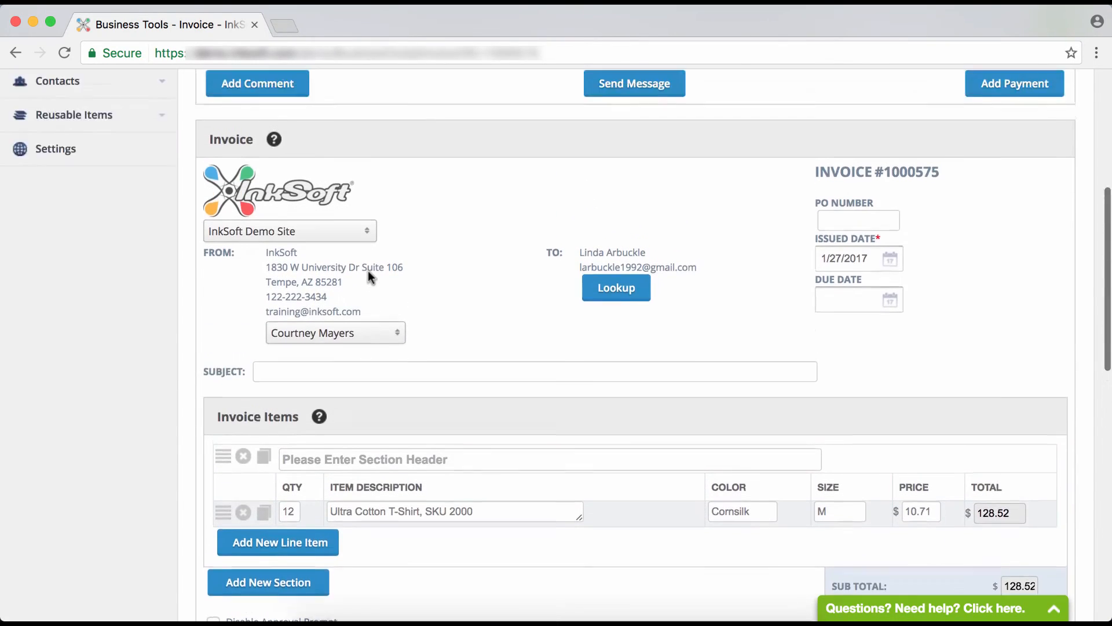
{"action": "scroll", "coordinate": [369, 276], "scroll_direction": "up", "scroll_amount": 1}
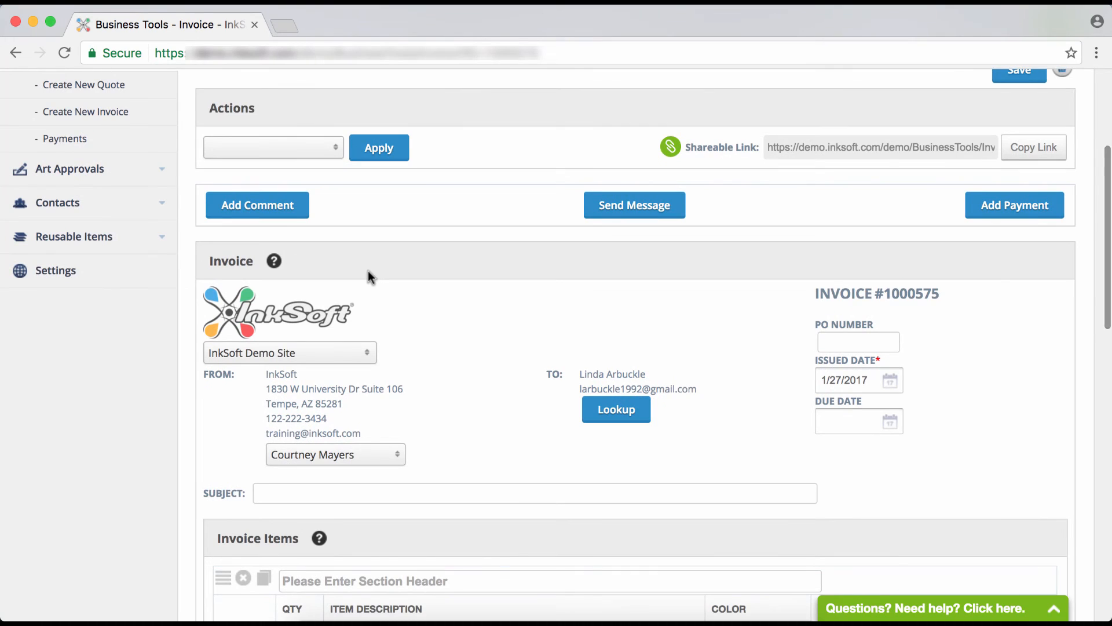
{"action": "scroll", "coordinate": [385, 268], "scroll_direction": "up", "scroll_amount": 2}
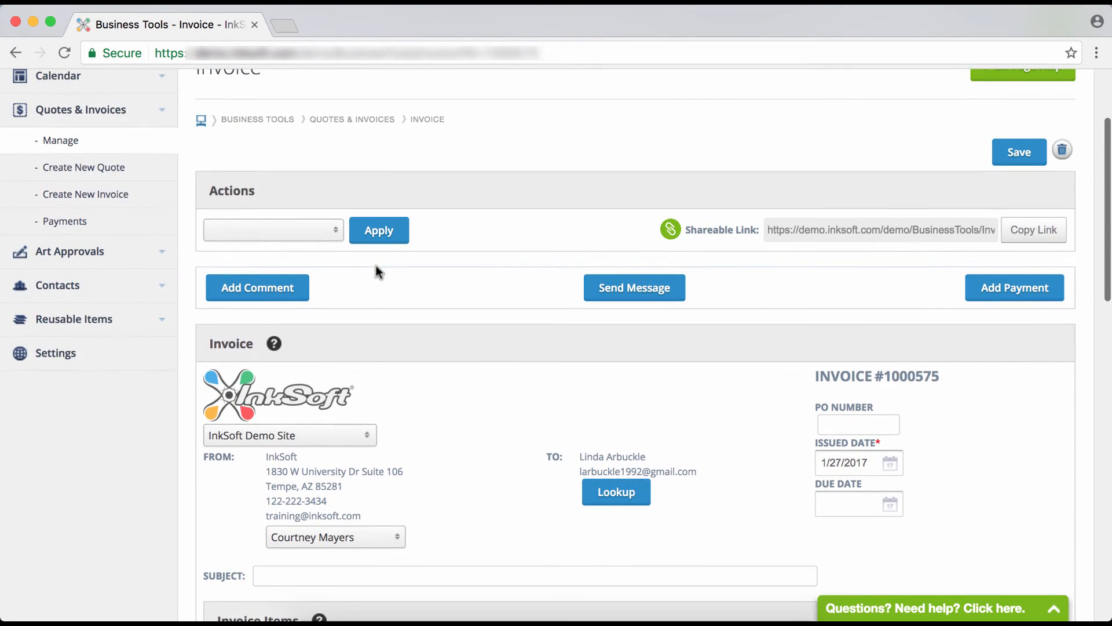
Step: Open the invoice's e-mail form with the Apply E-mail action, and close it without sending
{"action": "left_click", "coordinate": [277, 229]}
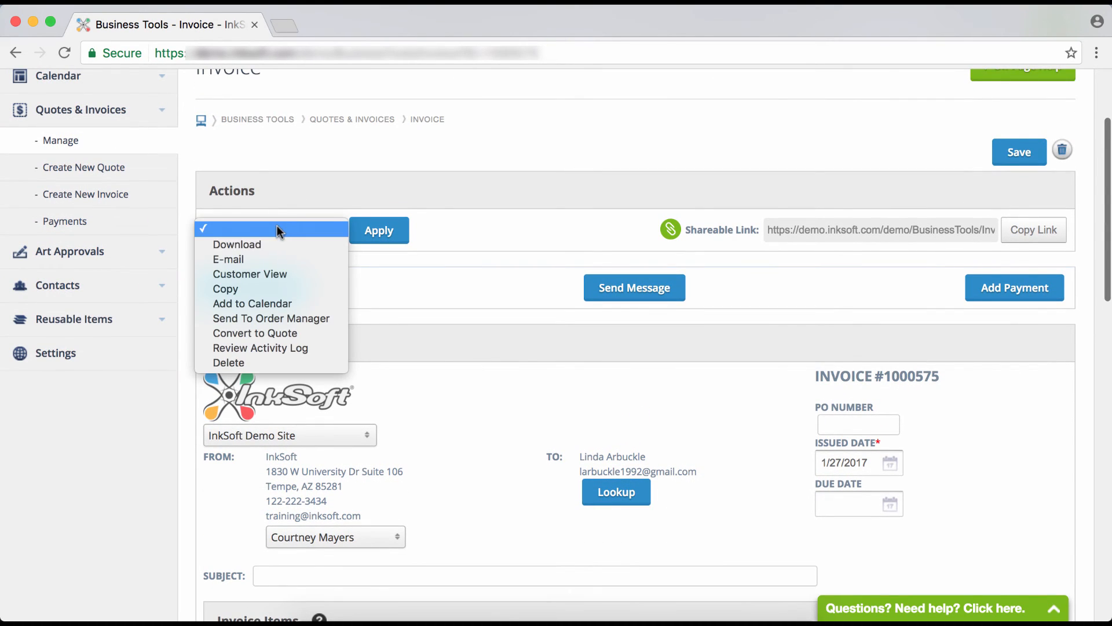
{"action": "left_click", "coordinate": [238, 258]}
{"action": "left_click", "coordinate": [372, 233]}
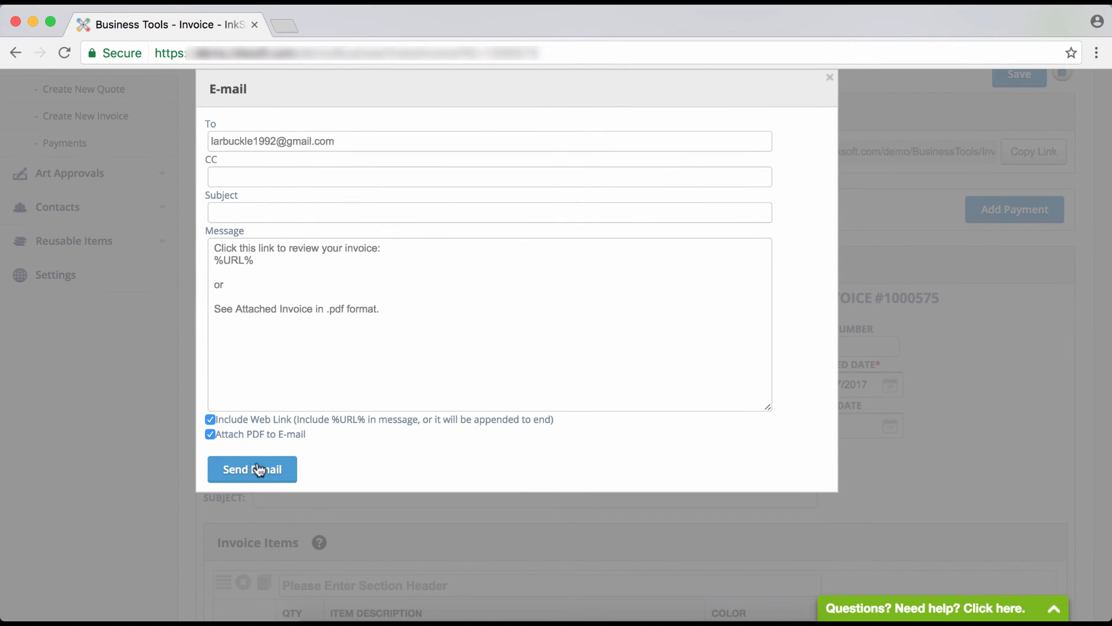
{"action": "left_click", "coordinate": [830, 77]}
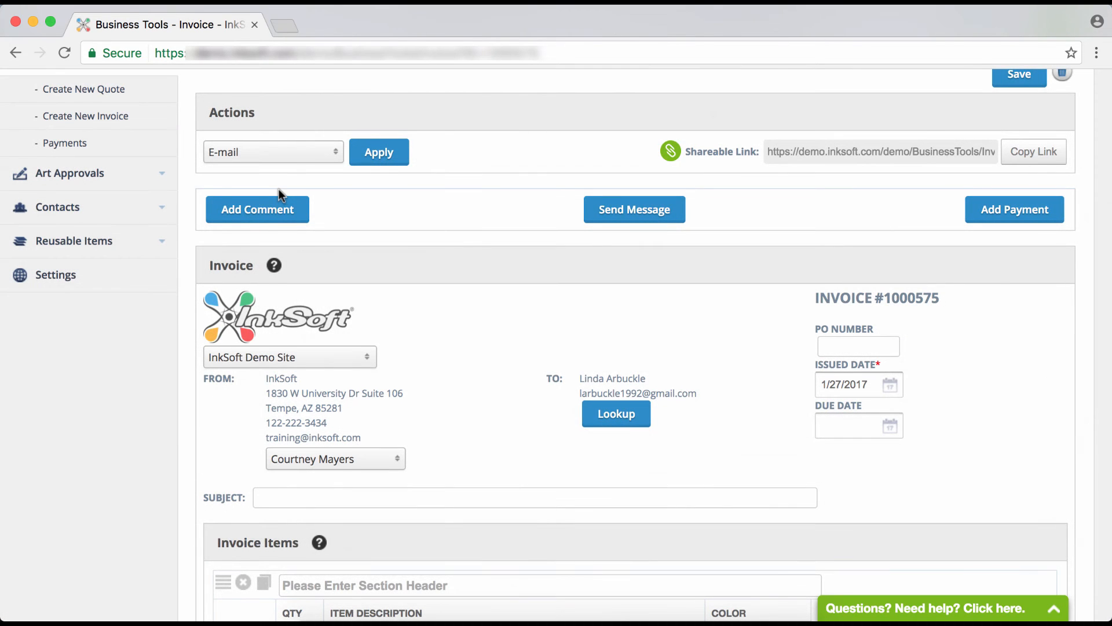
Step: Open the invoice's Customer View, examine its approval area, item overview, terms, notes and attachments, and close it
{"action": "scroll", "coordinate": [277, 189], "scroll_direction": "up", "scroll_amount": 2}
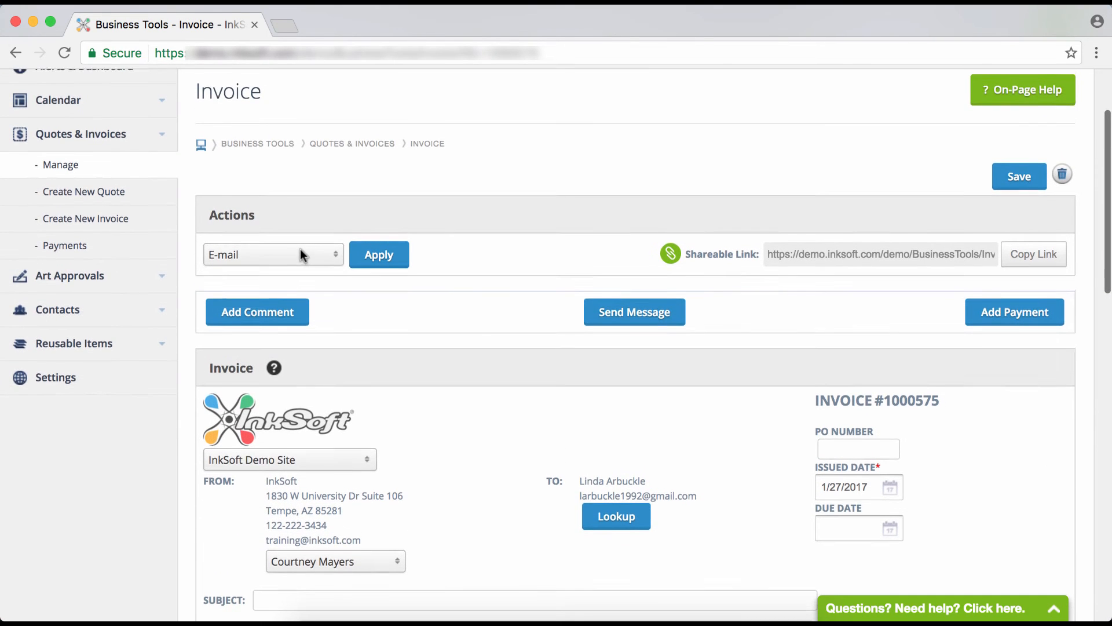
{"action": "left_click", "coordinate": [300, 252]}
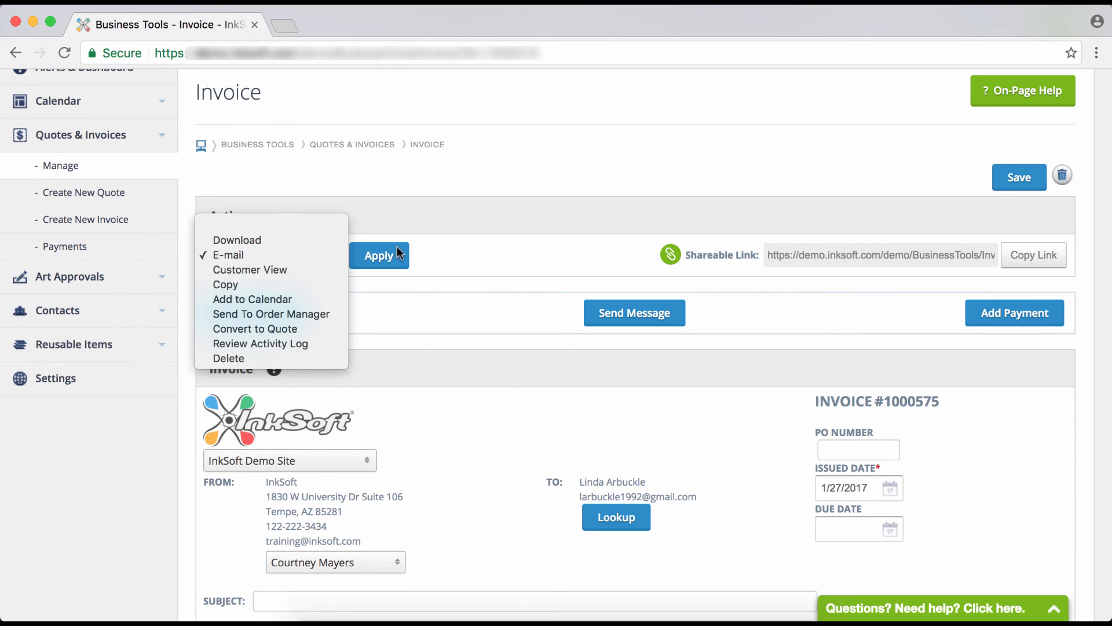
{"action": "left_click", "coordinate": [255, 270]}
{"action": "left_click", "coordinate": [371, 252]}
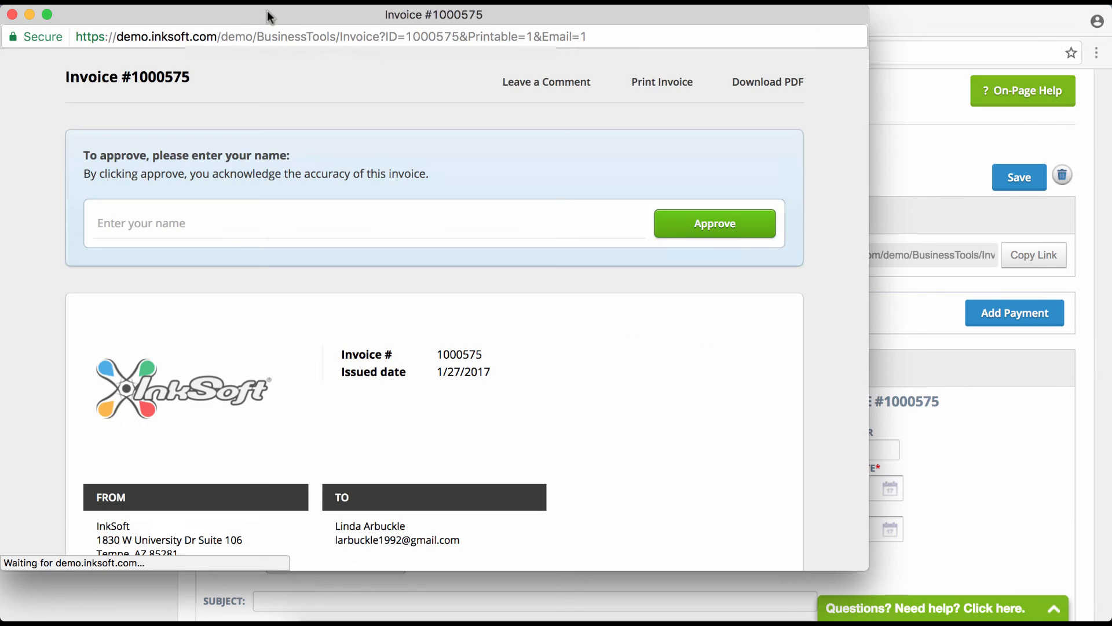
{"action": "left_click_drag", "start_coordinate": [270, 10], "coordinate": [358, 19]}
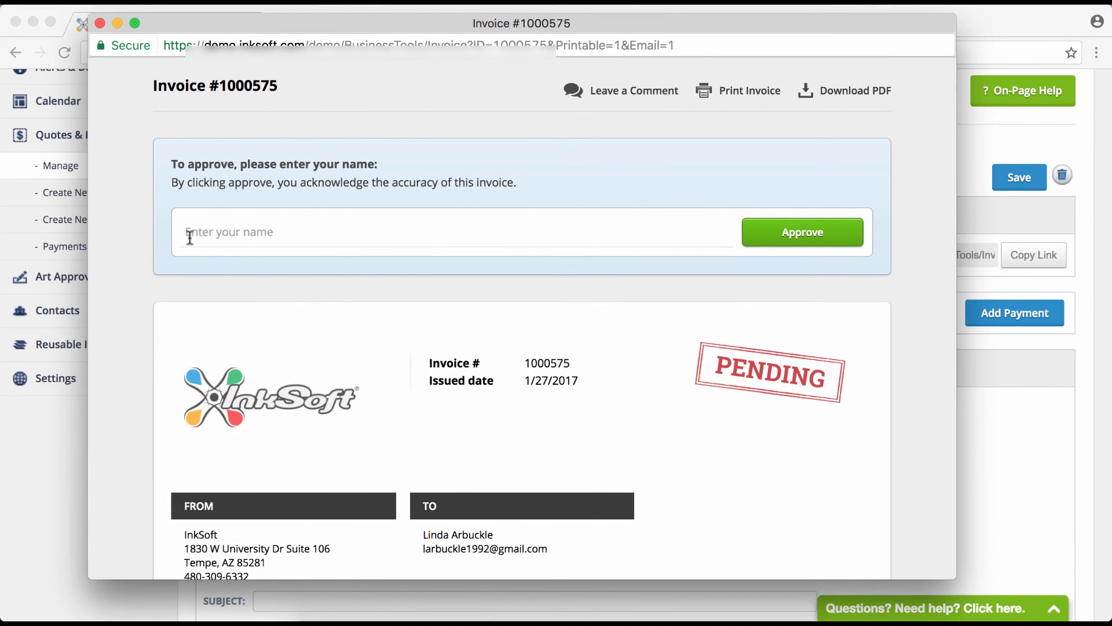
{"action": "scroll", "coordinate": [756, 412], "scroll_direction": "down", "scroll_amount": 1}
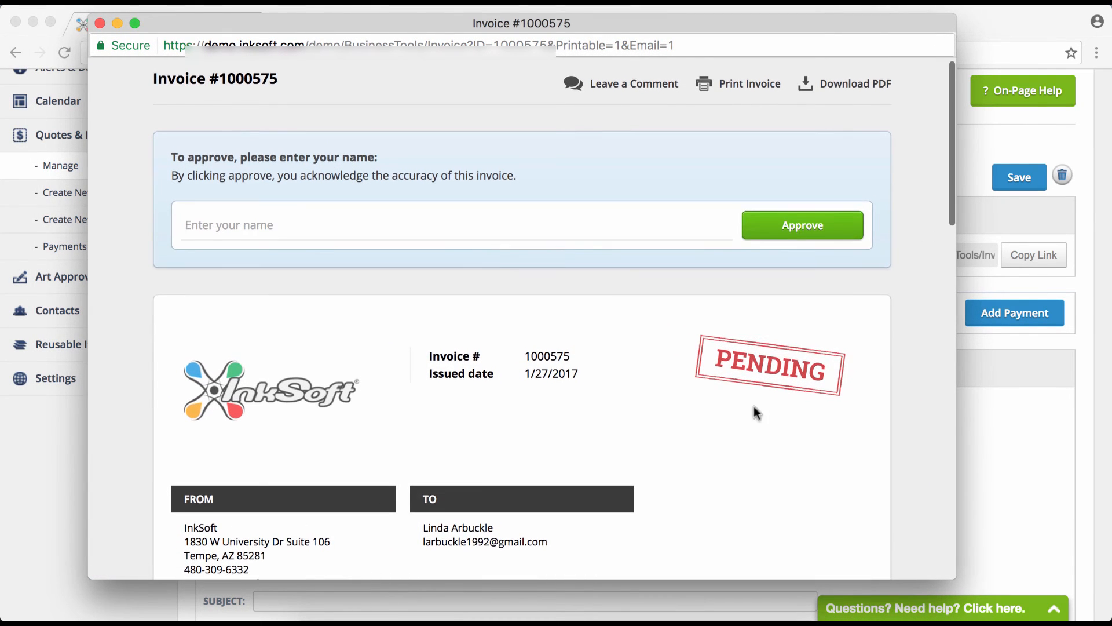
{"action": "scroll", "coordinate": [721, 367], "scroll_direction": "down", "scroll_amount": 10}
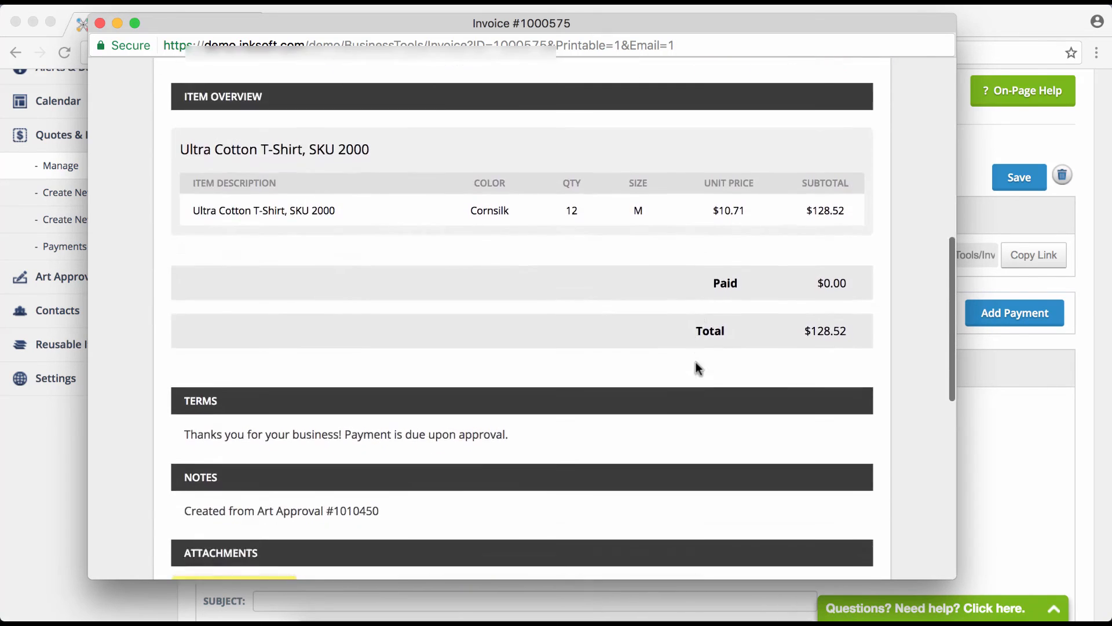
{"action": "scroll", "coordinate": [696, 361], "scroll_direction": "down", "scroll_amount": 3}
{"action": "scroll", "coordinate": [689, 359], "scroll_direction": "up", "scroll_amount": 12}
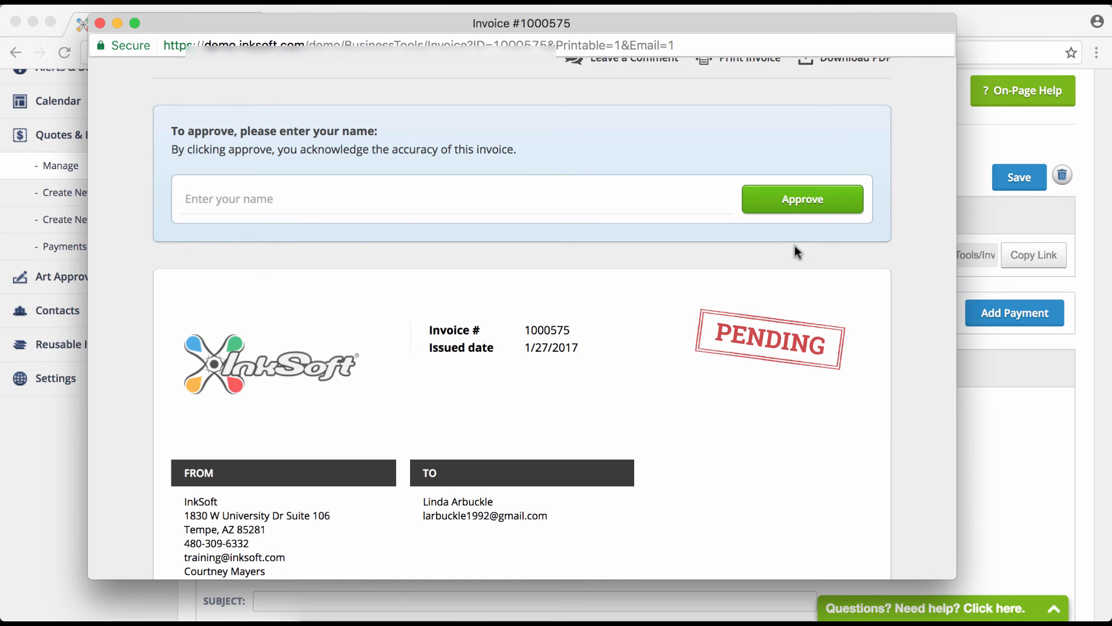
{"action": "left_click", "coordinate": [100, 23]}
{"action": "scroll", "coordinate": [592, 186], "scroll_direction": "up", "scroll_amount": 3}
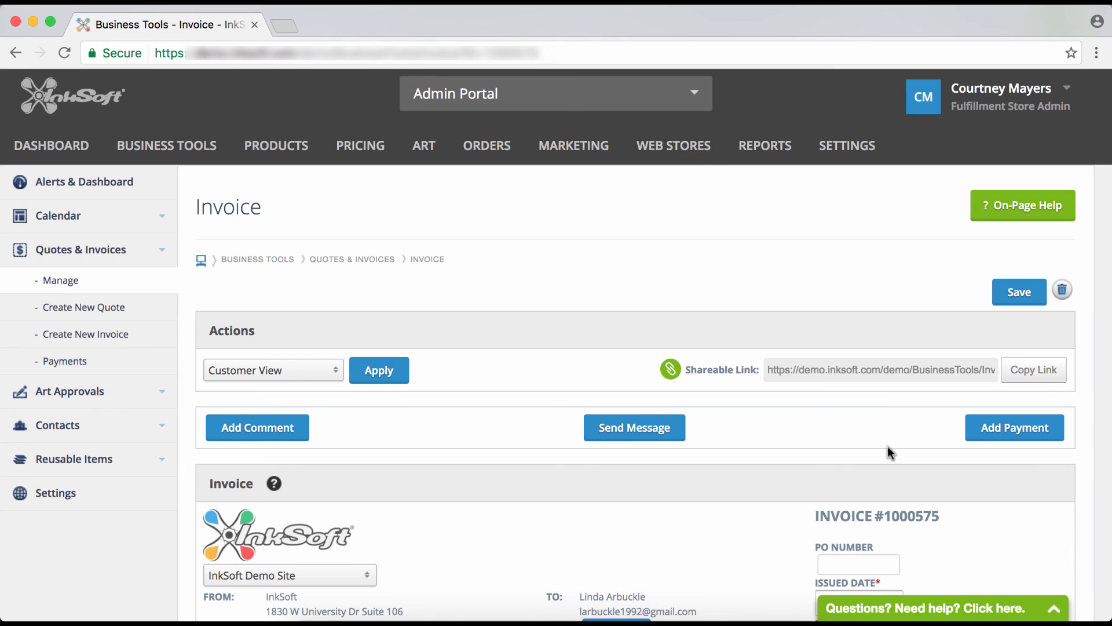
Step: Copy the invoice's shareable link, view the customer page in a new browser tab, and close that tab
{"action": "left_click", "coordinate": [1035, 370]}
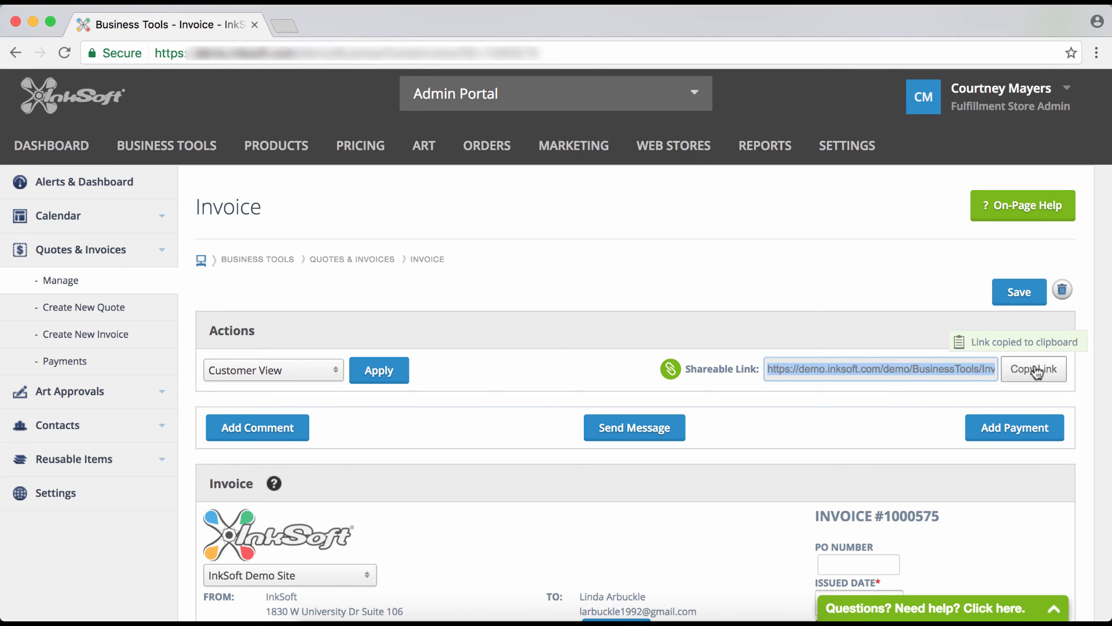
{"action": "left_click", "coordinate": [279, 26]}
{"action": "key", "text": "super+v"}
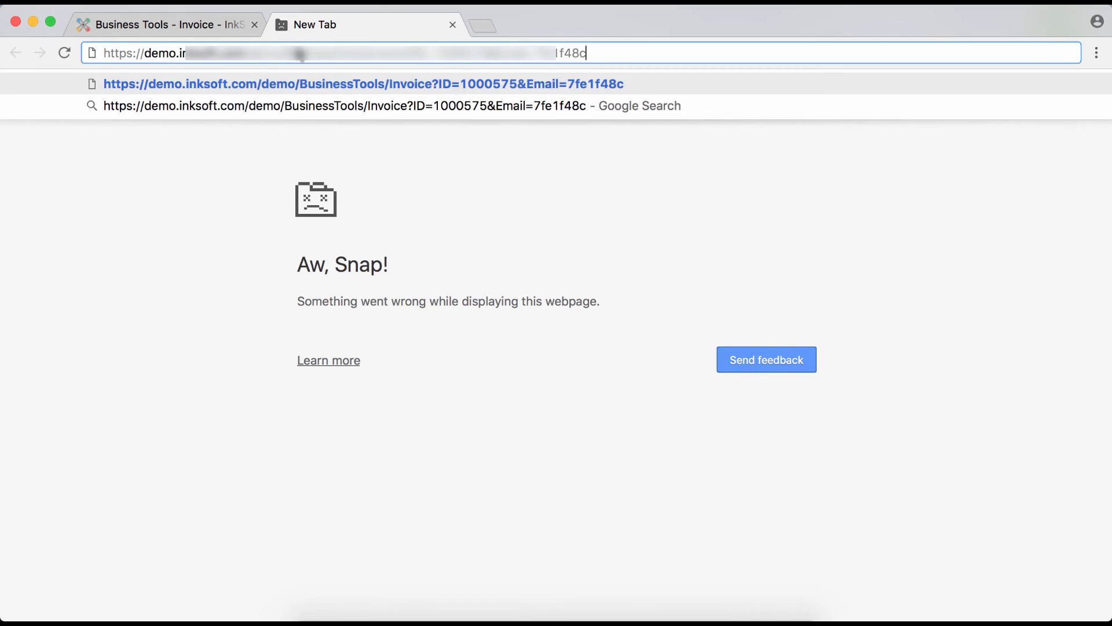
{"action": "key", "text": "Return"}
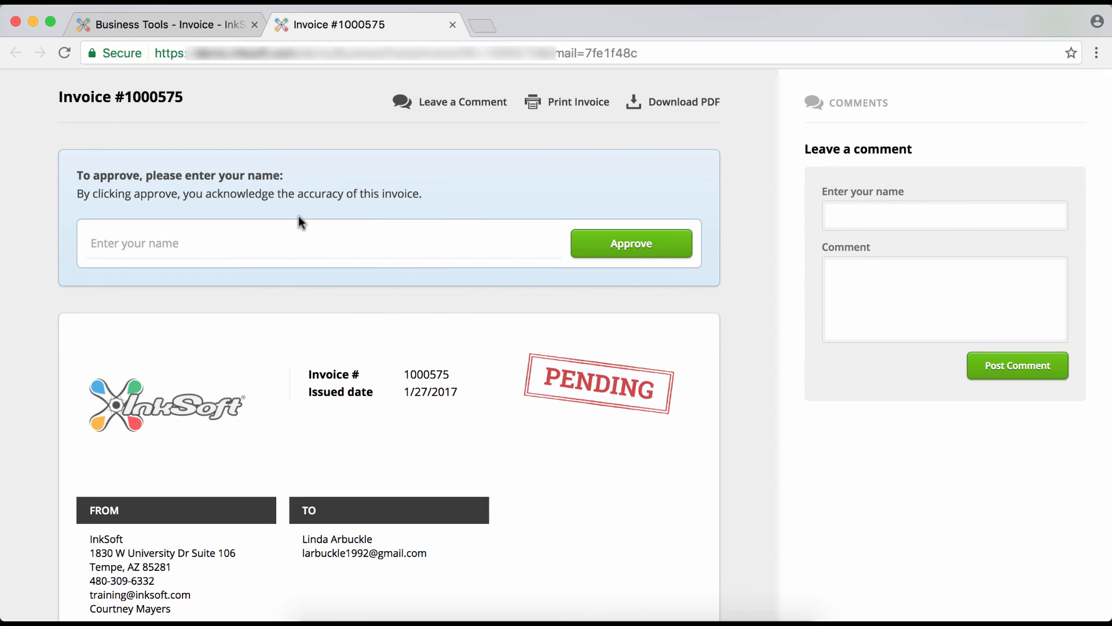
{"action": "left_click", "coordinate": [453, 25]}
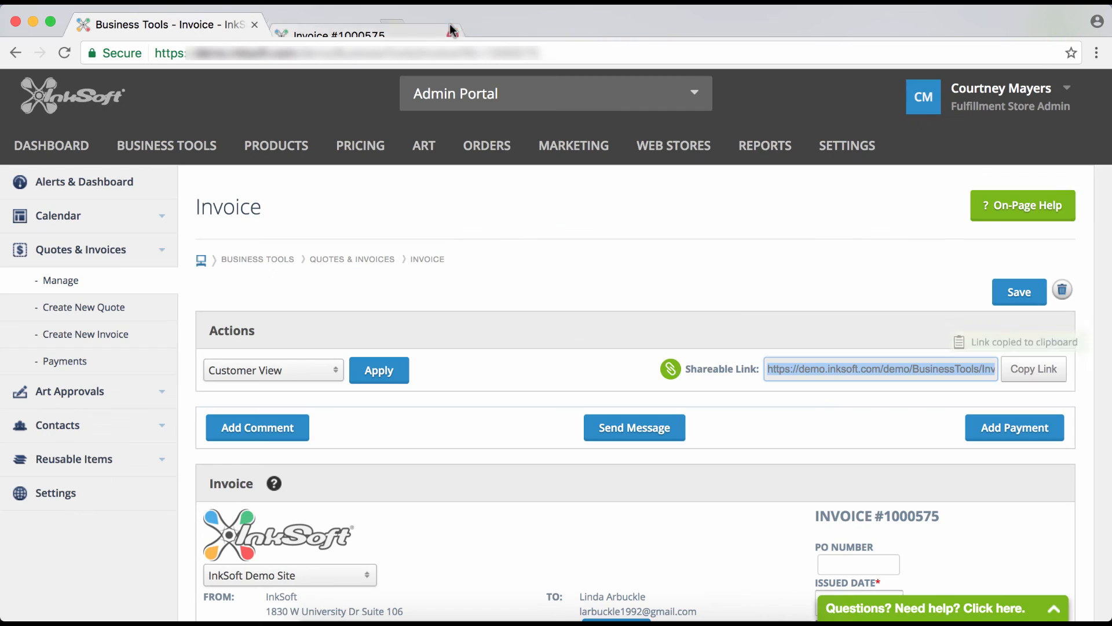
{"action": "scroll", "coordinate": [816, 371], "scroll_direction": "down", "scroll_amount": 3}
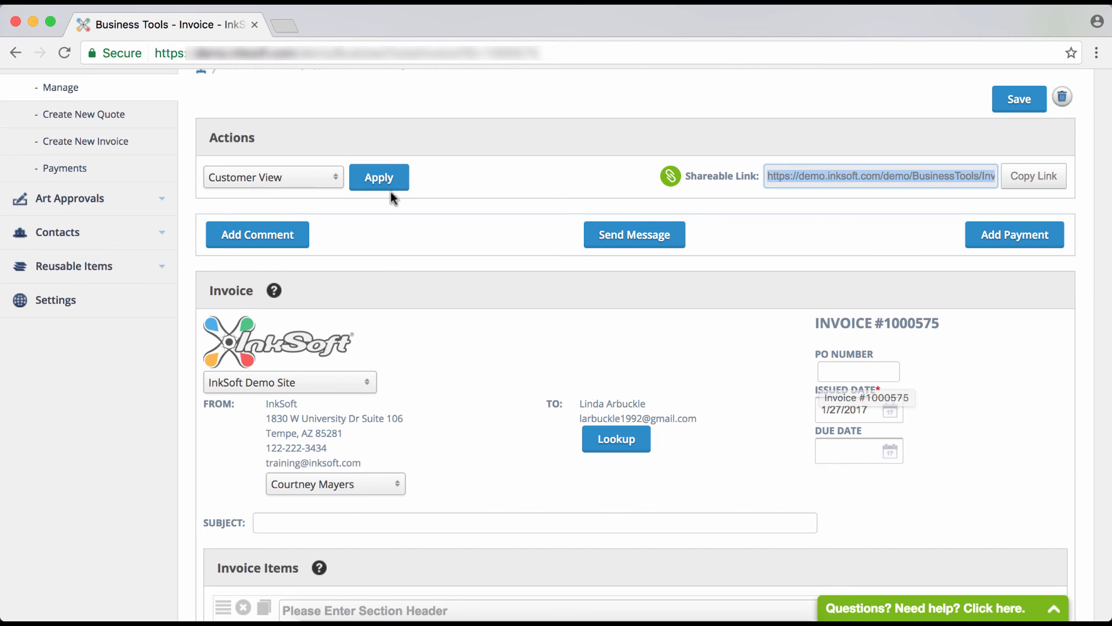
{"action": "scroll", "coordinate": [244, 226], "scroll_direction": "down", "scroll_amount": 1}
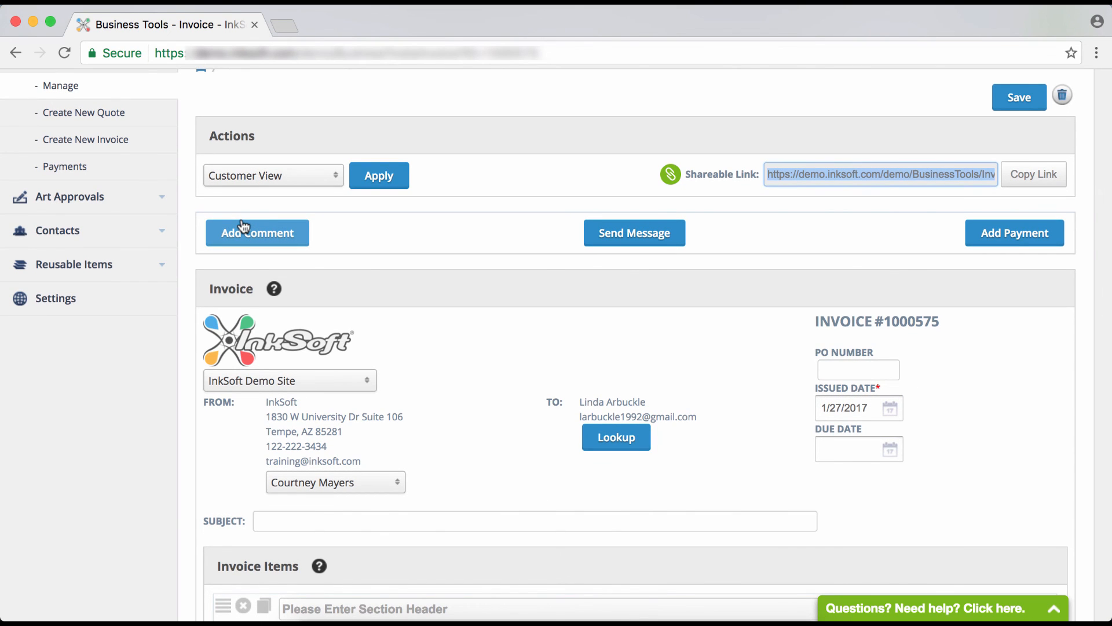
{"action": "scroll", "coordinate": [246, 217], "scroll_direction": "up", "scroll_amount": 3}
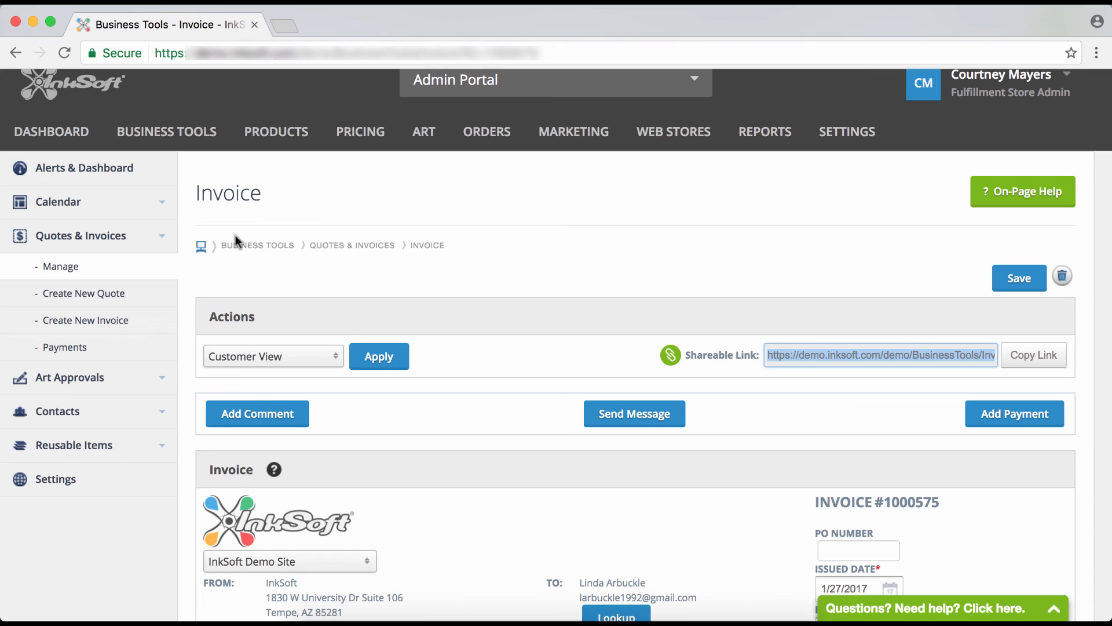
{"action": "left_click", "coordinate": [64, 380]}
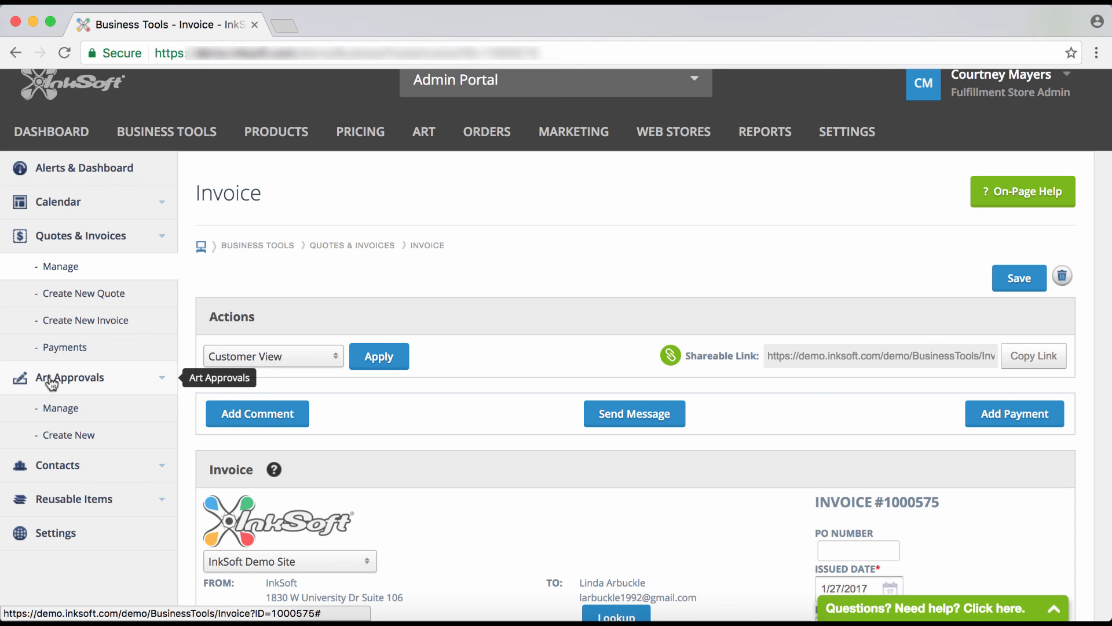
{"action": "left_click", "coordinate": [53, 380]}
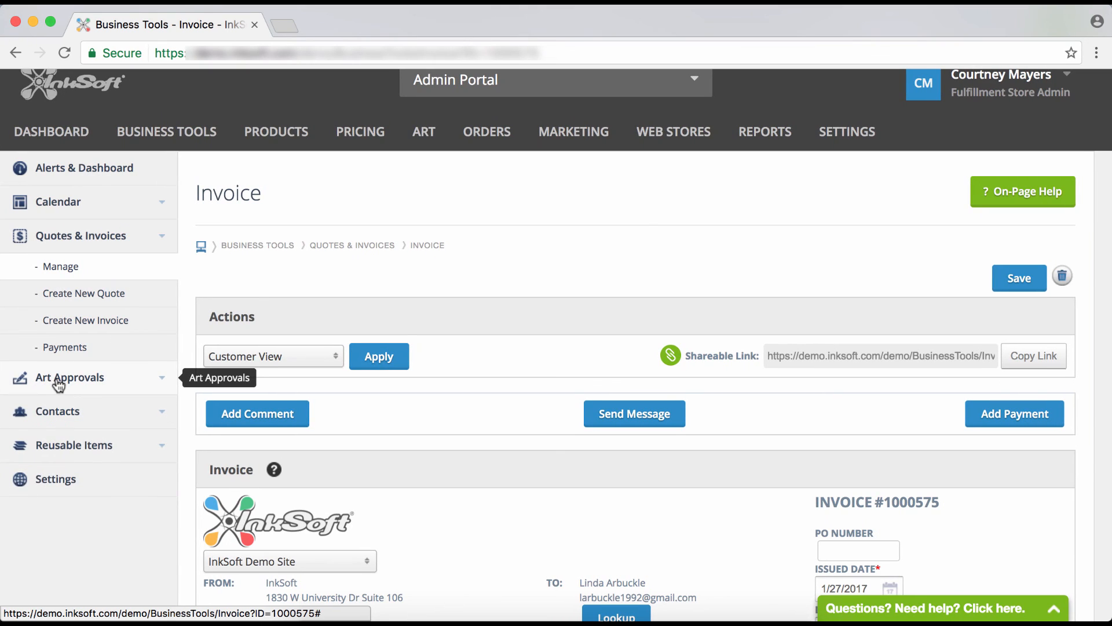
Step: Collapse the Quotes & Invoices section and show the on-page help for the Invoice page
{"action": "left_click", "coordinate": [81, 235]}
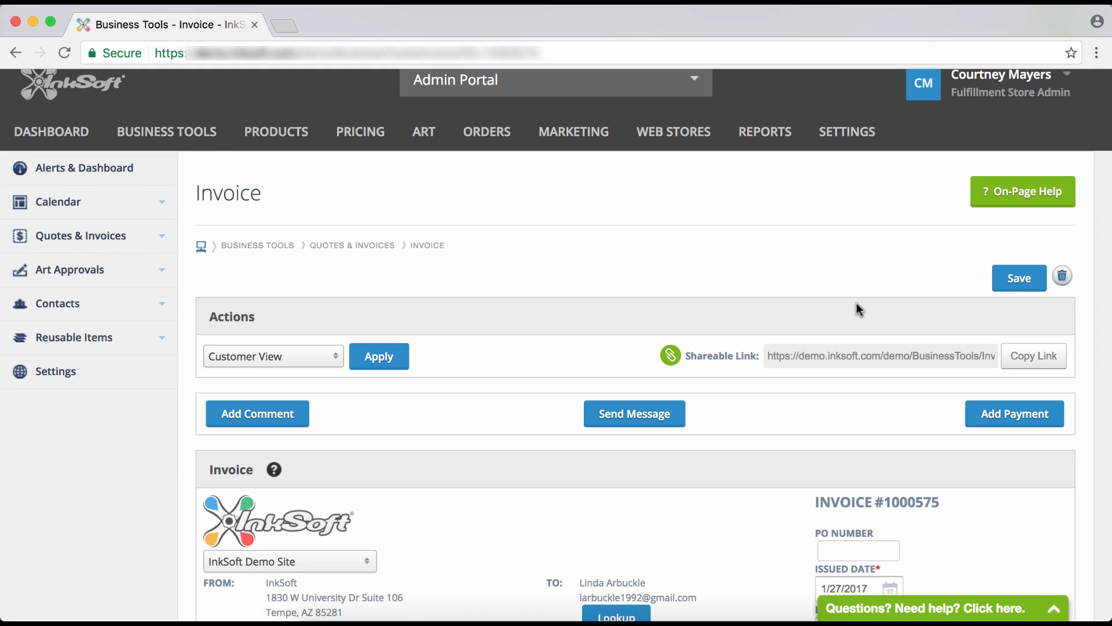
{"action": "left_click", "coordinate": [1006, 199]}
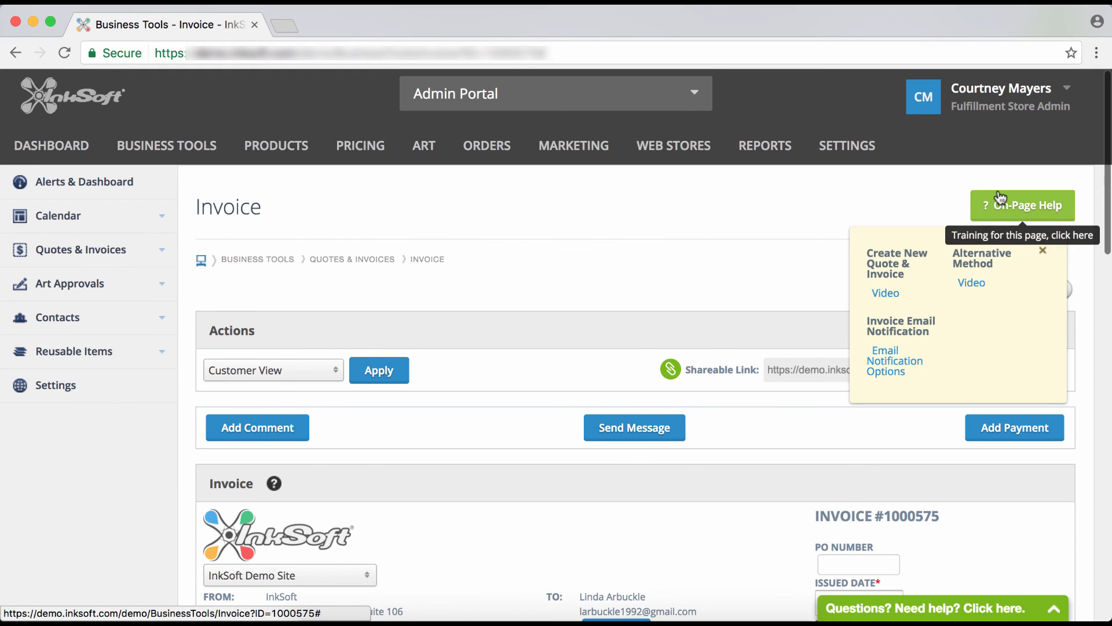